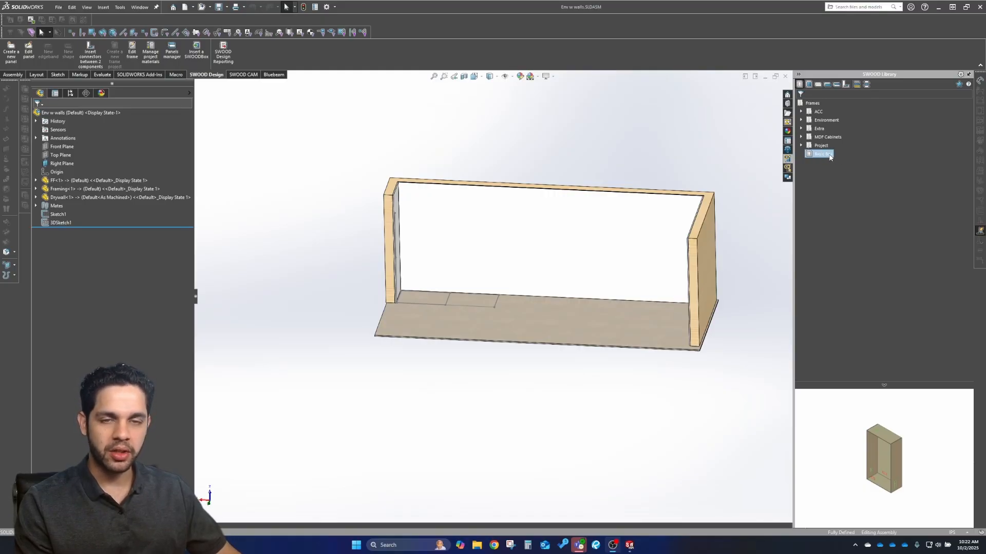
Insert a copy of the Basic Box frame against the left wall, defining its origin, width, depth and height with sketch points.
right_click(830, 157)
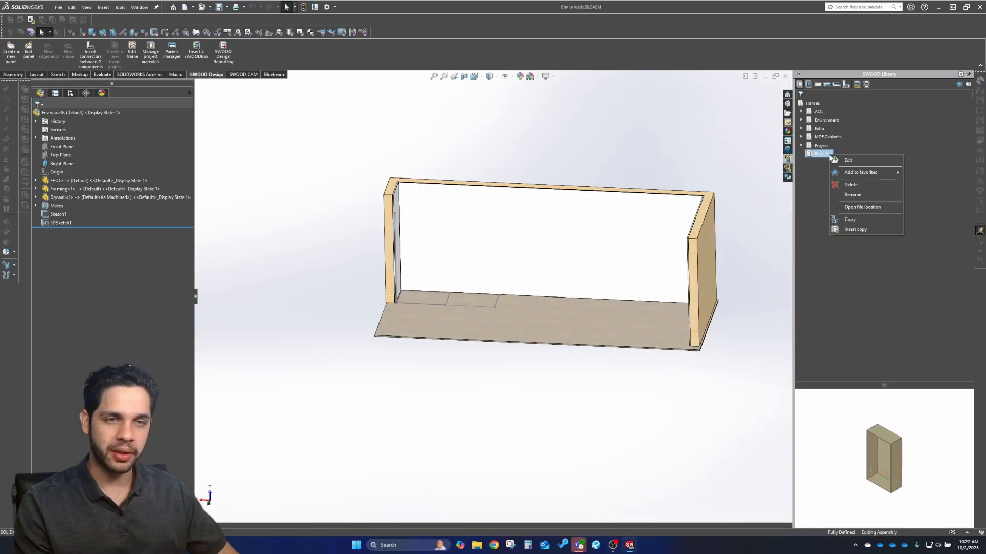
left_click(861, 229)
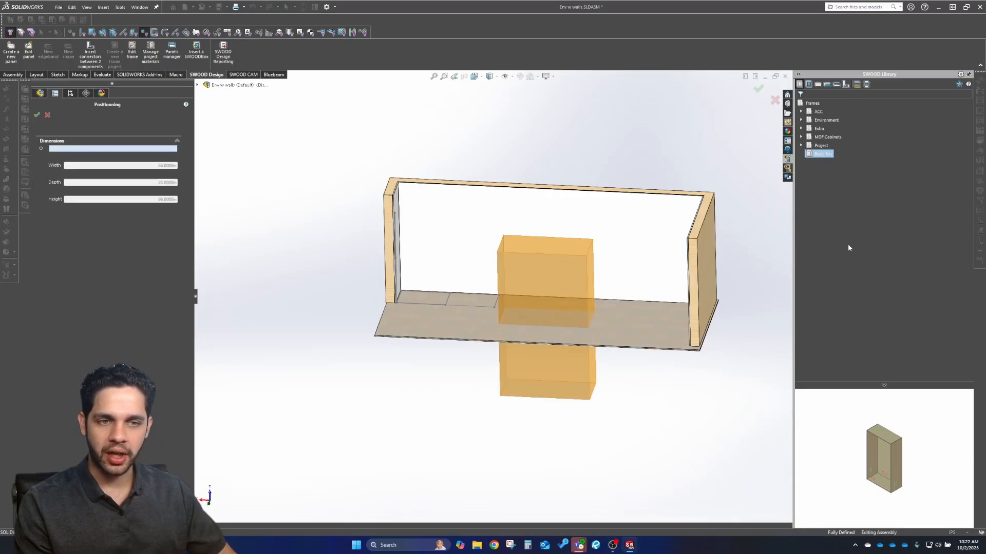
left_click(398, 305)
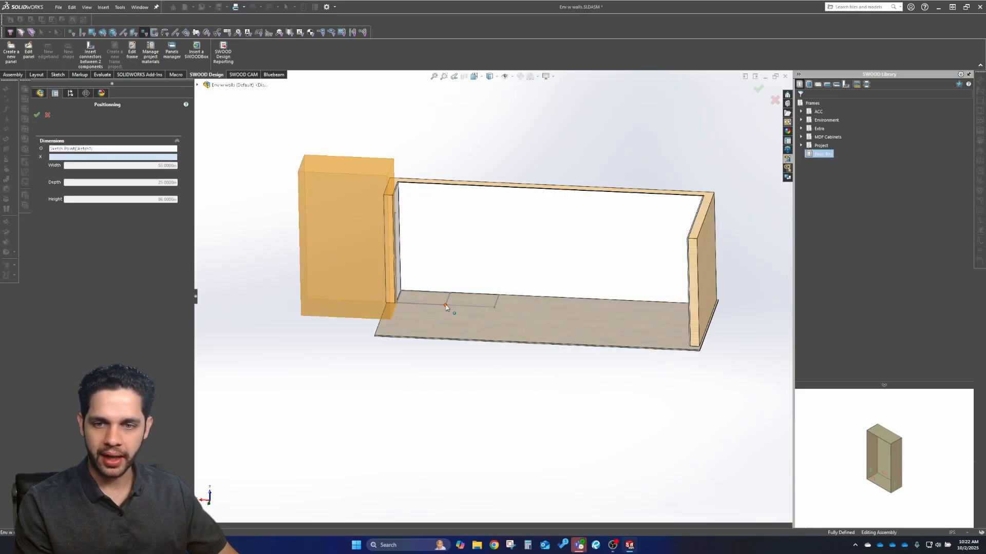
left_click(445, 307)
left_click(445, 296)
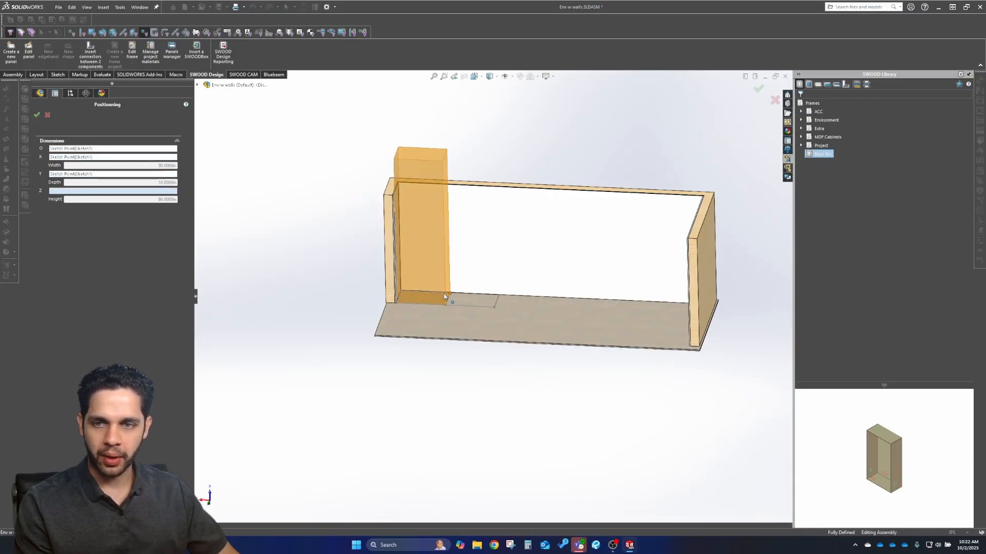
left_click(395, 216)
right_click(281, 200)
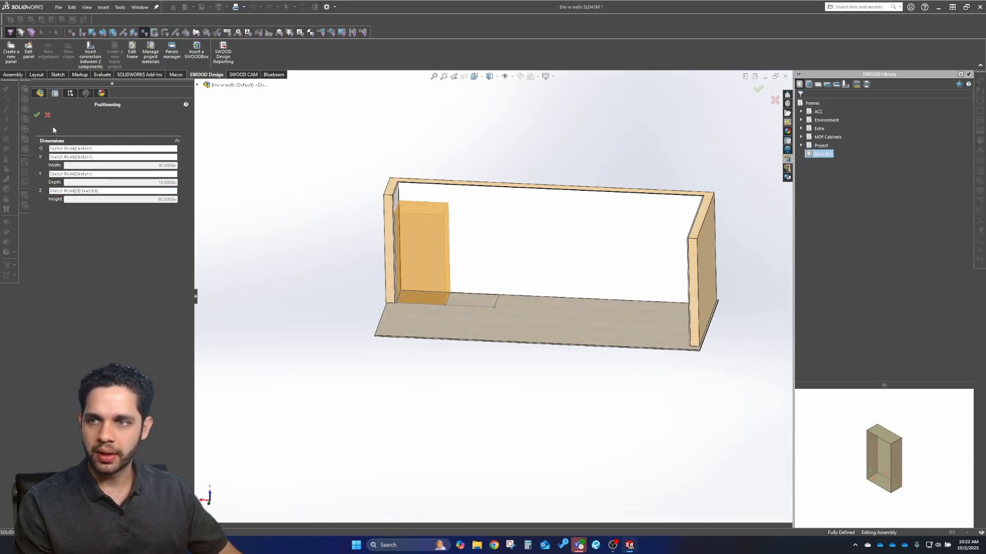
left_click(36, 115)
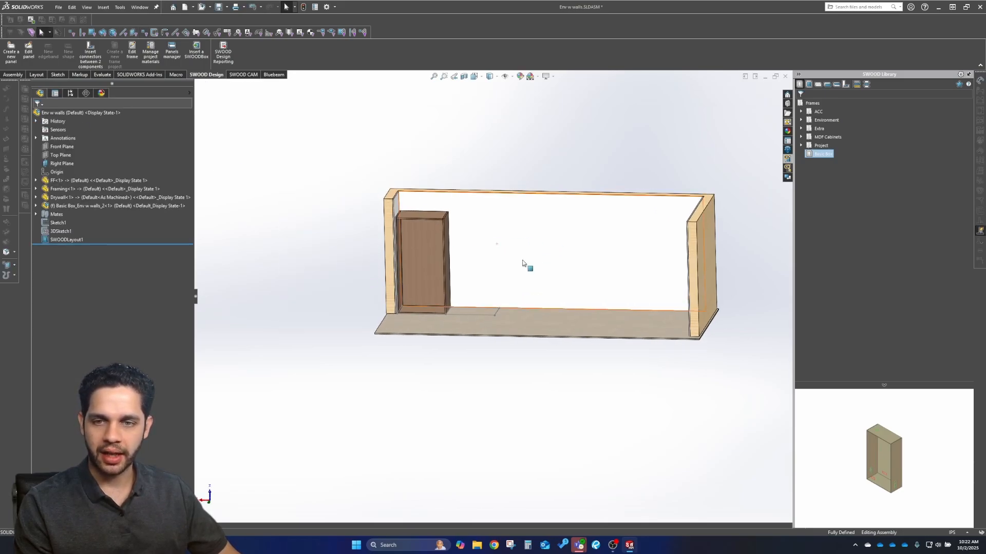
Open the inserted Basic Box subassembly in its own window.
scroll(454, 264, "down", 5)
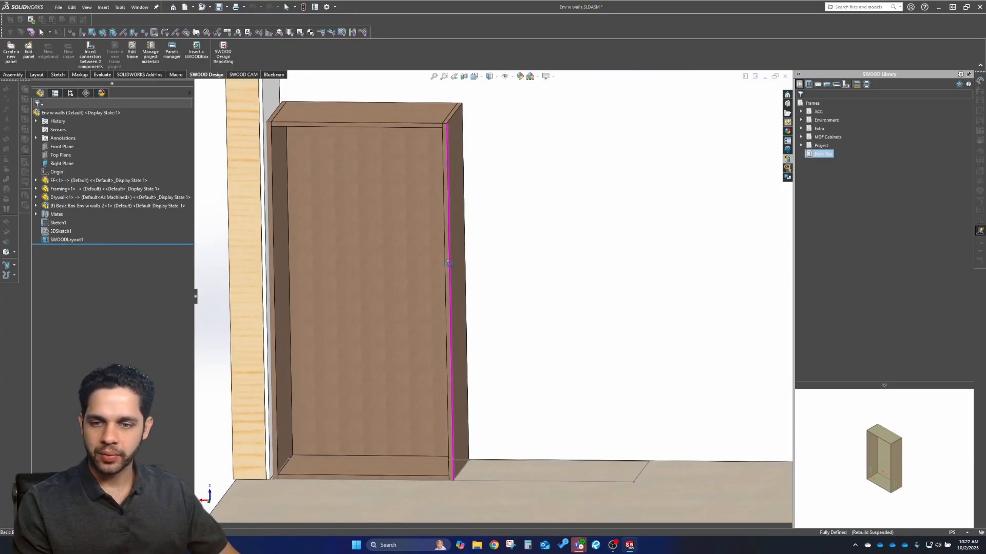
mouse_move(449, 263)
middle_mouse_down()
mouse_move(462, 246)
mouse_move(445, 248)
mouse_move(440, 260)
middle_mouse_up()
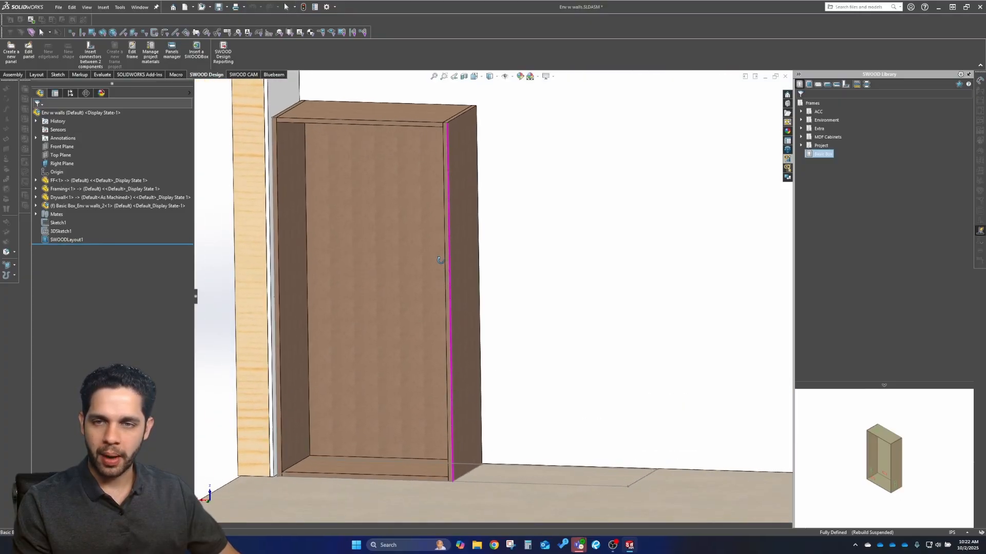
scroll(493, 264, "up", 6)
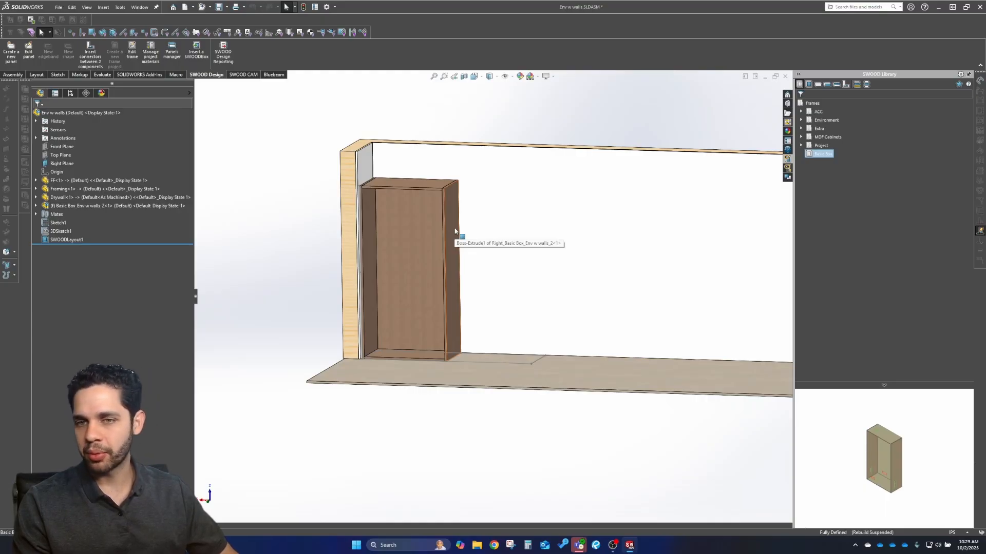
middle_click_drag(445, 221, 434, 195)
left_click(426, 176)
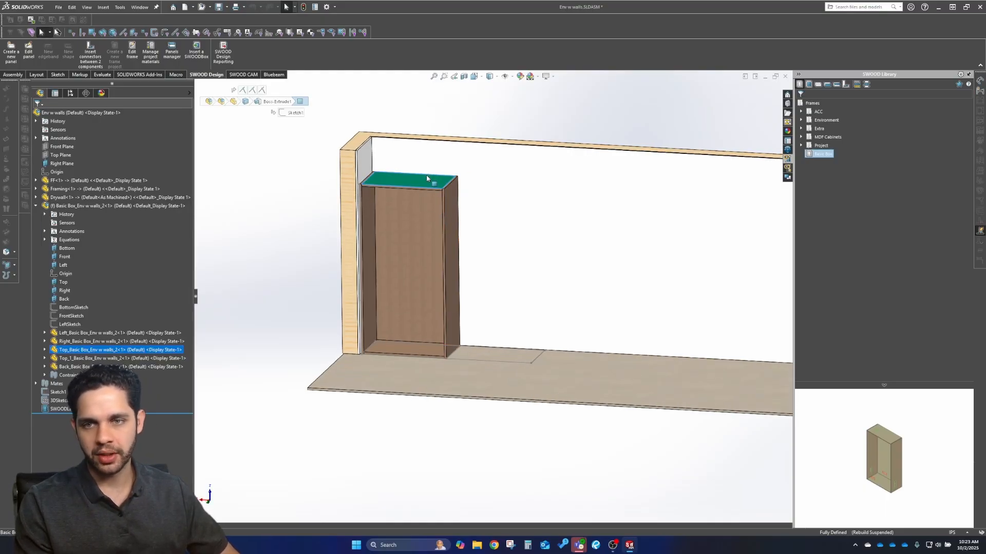
right_click(426, 176)
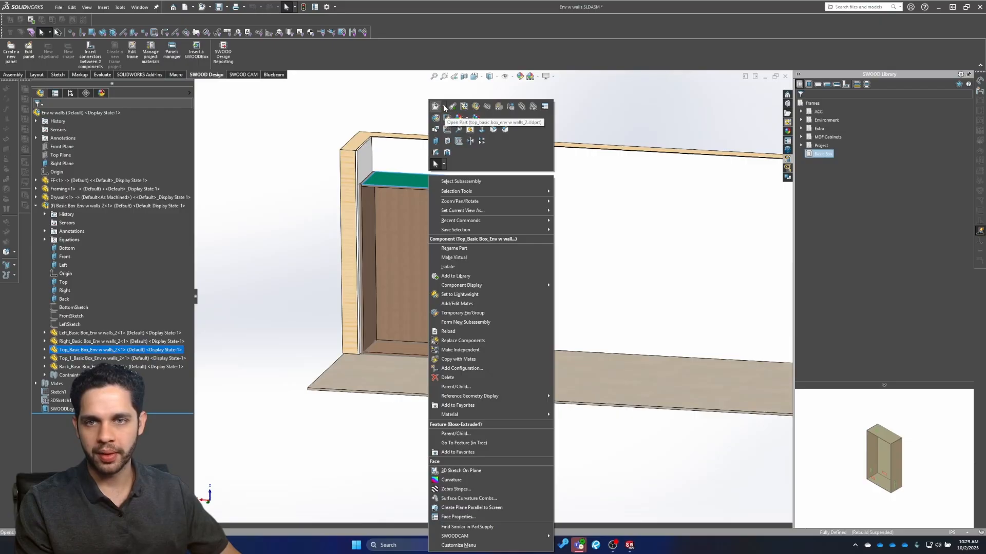
left_click(446, 116)
Examine the box's panels and orientation labels from the front, back and above.
scroll(487, 391, "down", 4)
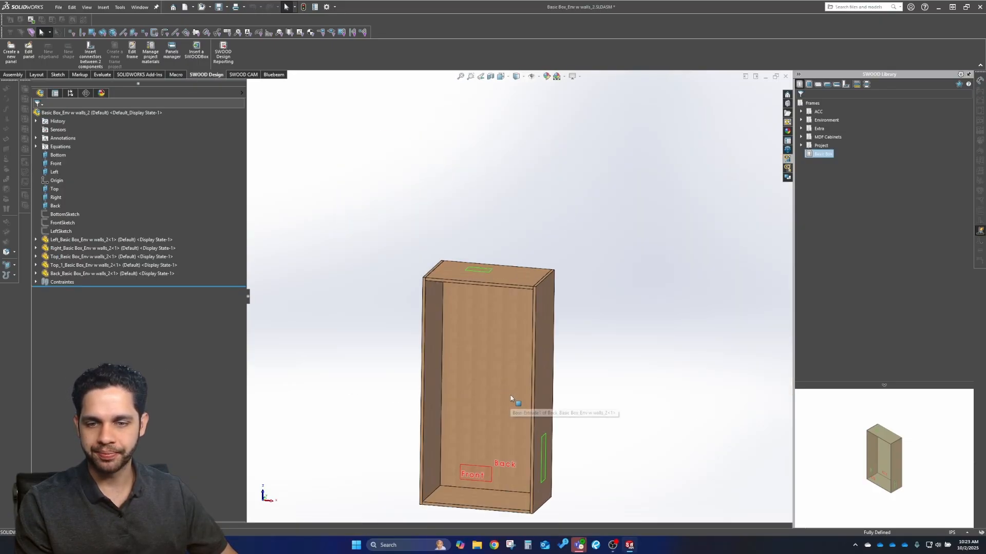
middle_click_drag(510, 398, 566, 295, "ctrl")
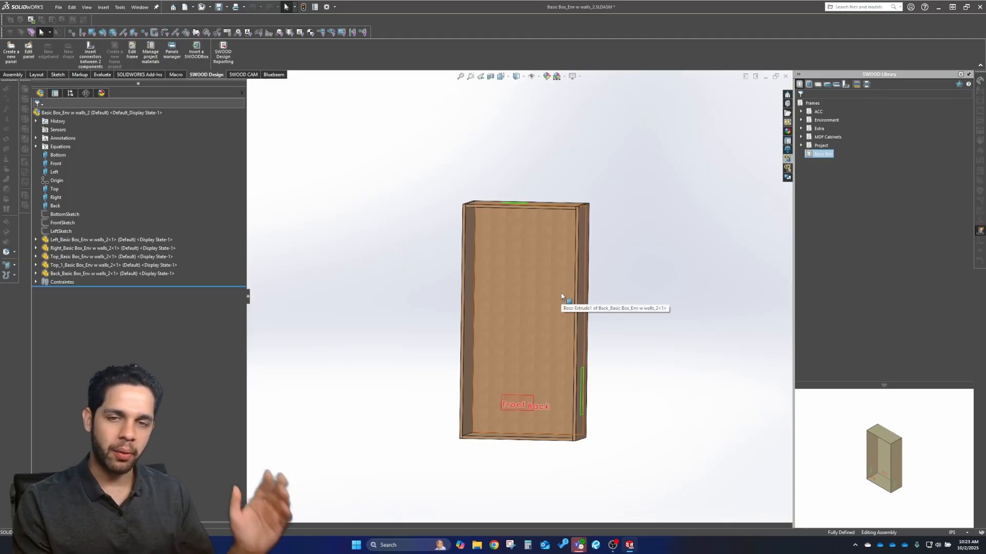
middle_click_drag(561, 296, 750, 273)
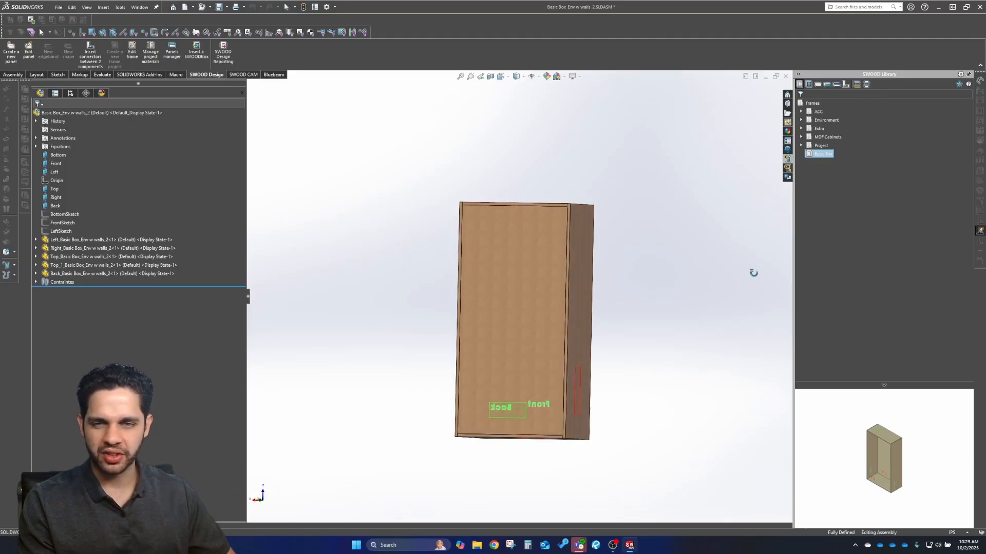
scroll(548, 236, "up", 6)
middle_click_drag(601, 183, 519, 239)
scroll(576, 282, "down", 5)
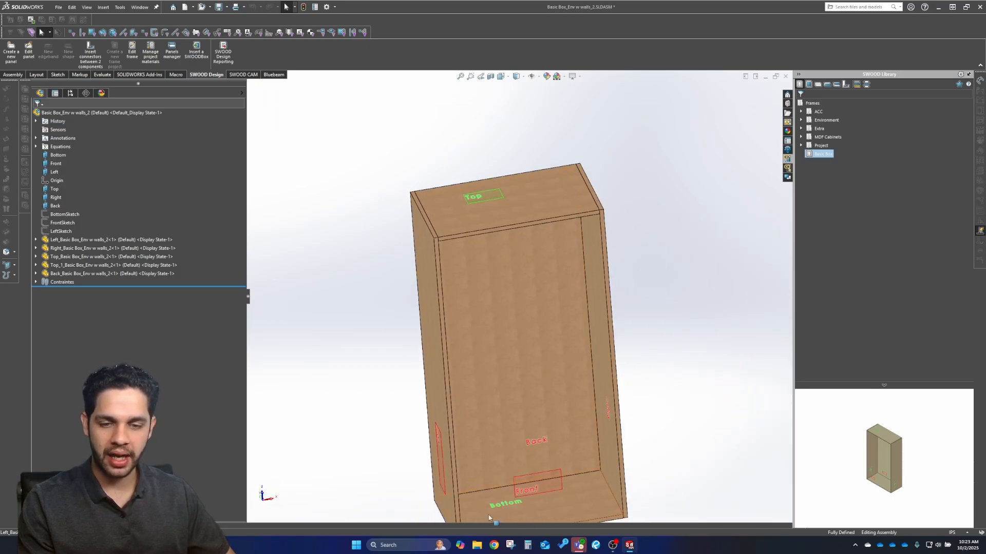
middle_click_drag(609, 253, 588, 301)
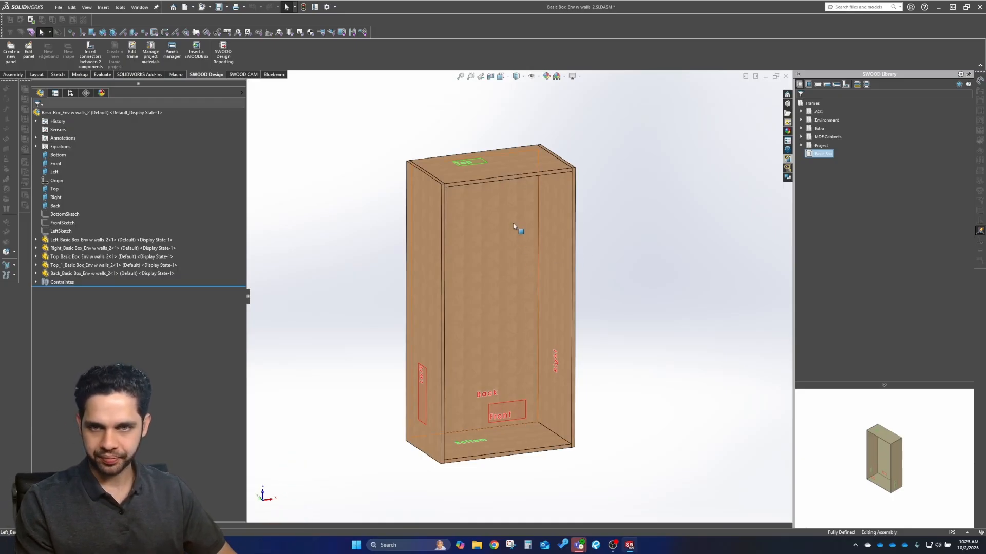
Delete the box's back panel together with its dependent mates.
middle_click_drag(512, 199, 477, 224)
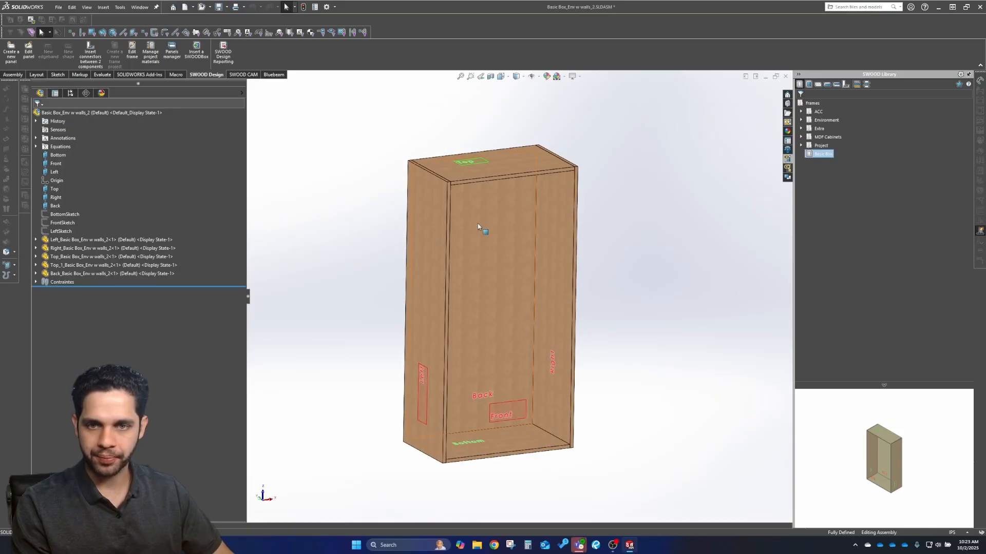
right_click(477, 223)
left_click(510, 371)
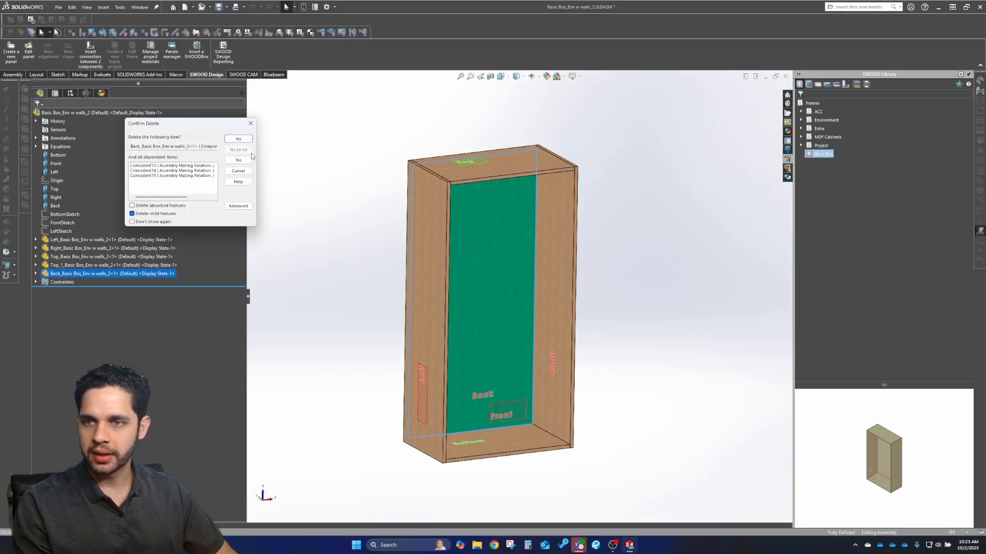
left_click(239, 139)
Insert DADO Single Stop W Conf connectors, selecting the top panel's joints with the right and left side panels.
scroll(497, 272, "up", 3)
scroll(502, 188, "down", 8)
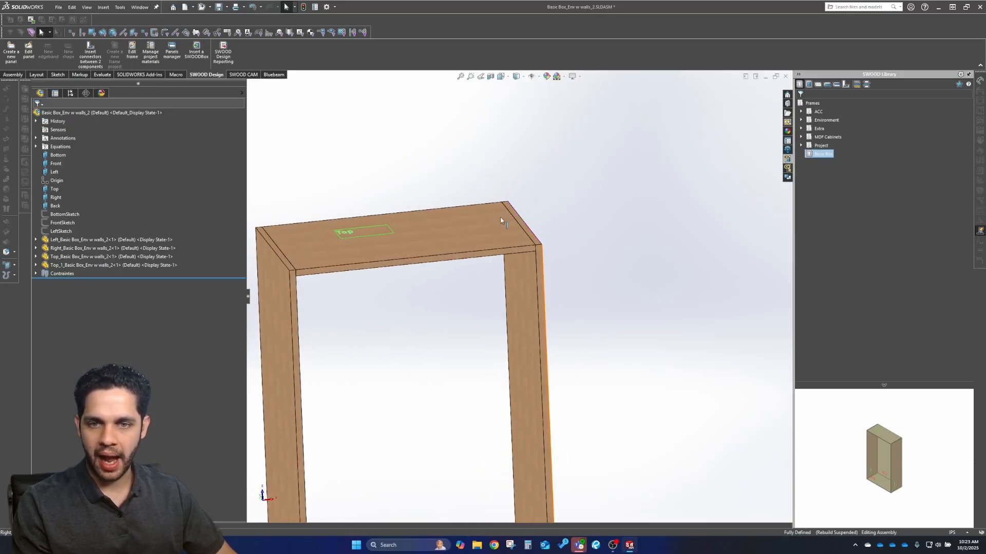
scroll(500, 221, "up", 4)
left_click(844, 84)
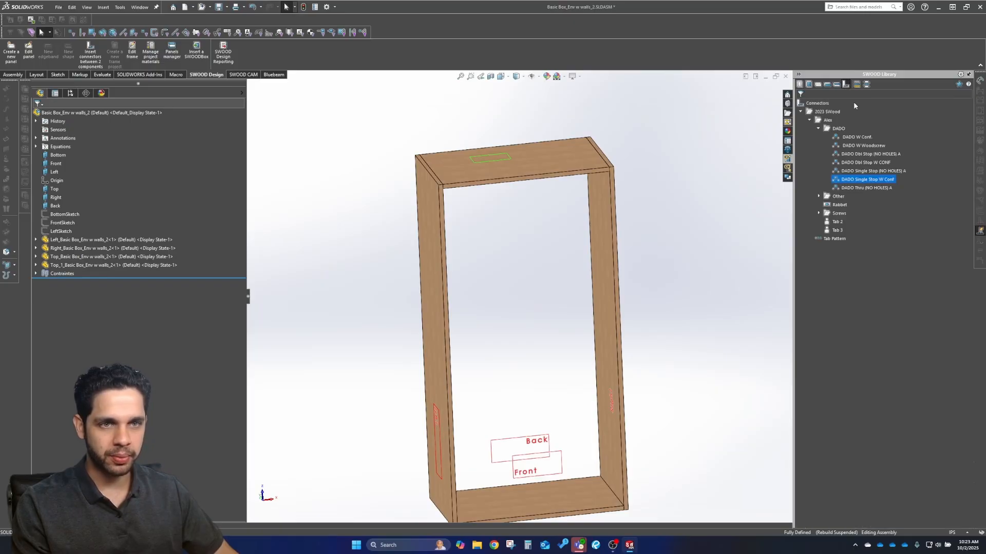
right_click(874, 181)
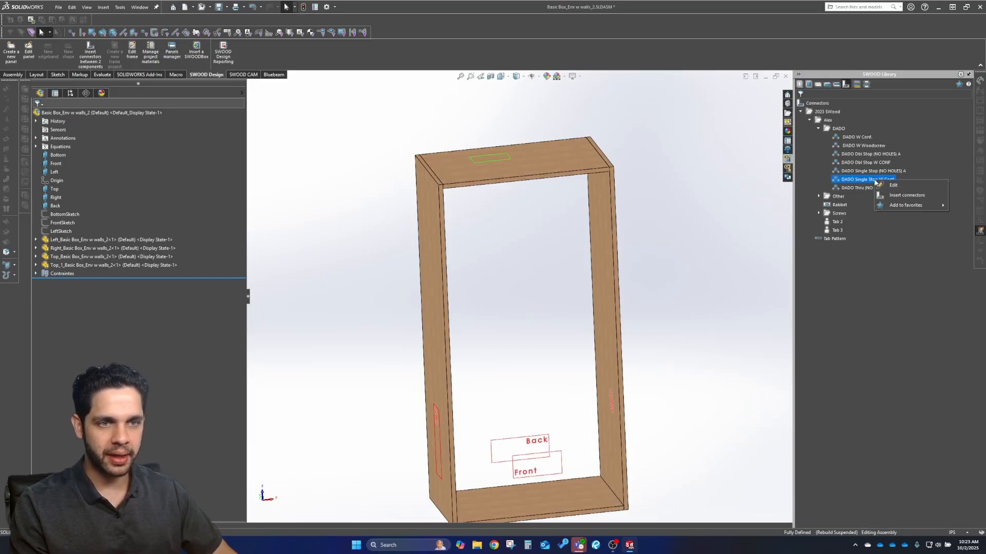
left_click(903, 196)
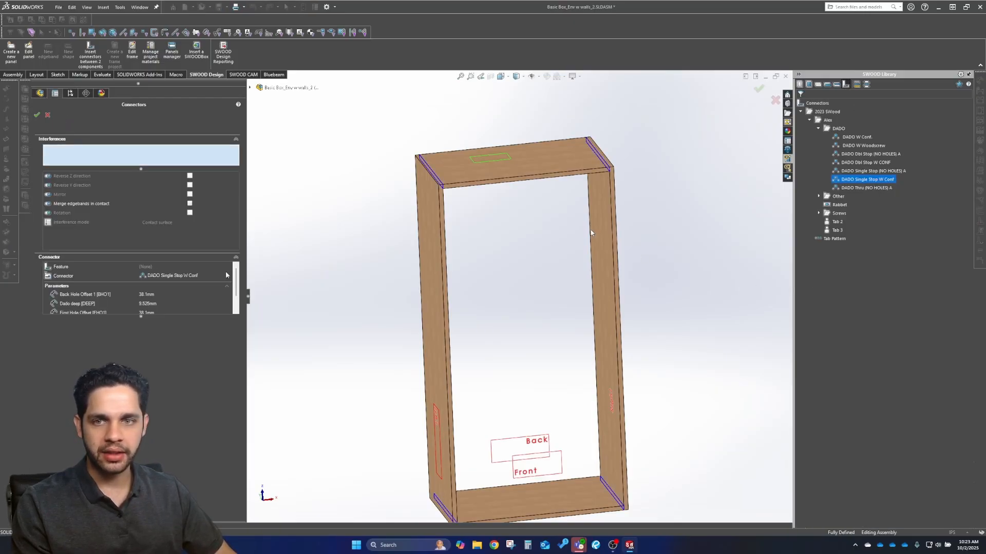
left_click(602, 162)
scroll(617, 156, "down", 7)
middle_click_drag(546, 178, 714, 265)
scroll(505, 226, "up", 8)
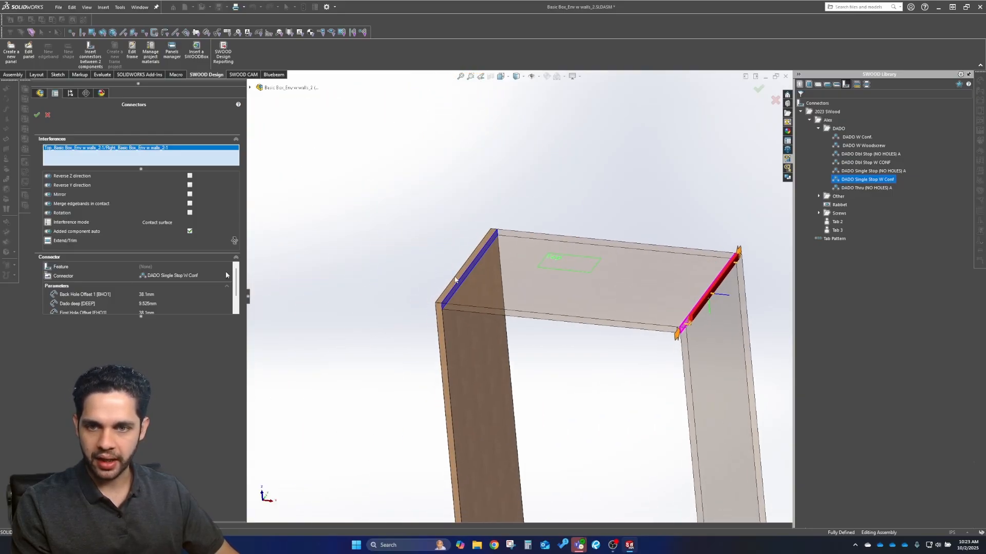
left_click(455, 280)
scroll(455, 280, "down", 5)
scroll(561, 326, "up", 8)
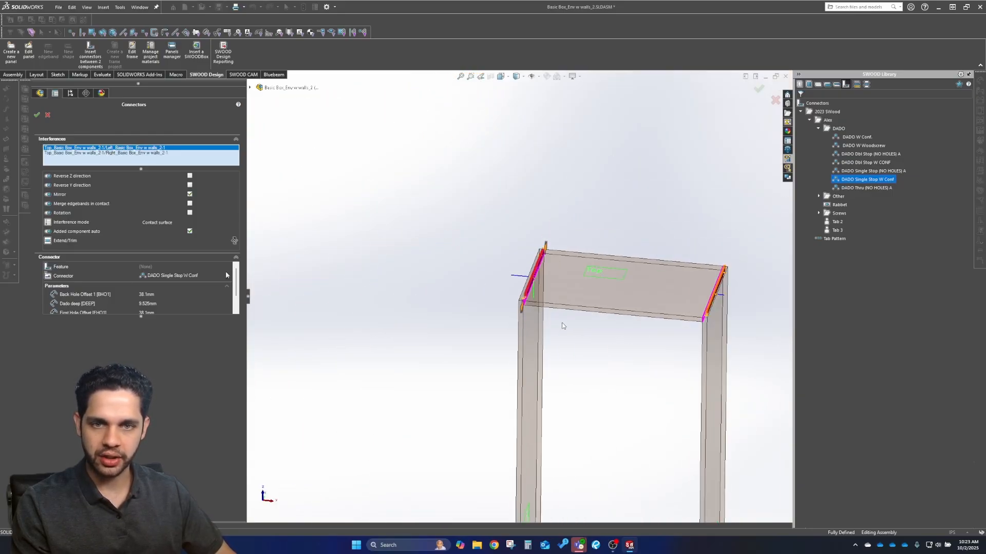
Add the joint between the bottom and right panels to the connectors and reverse its Y direction.
scroll(562, 326, "up", 3)
scroll(543, 392, "down", 6)
left_click(564, 382)
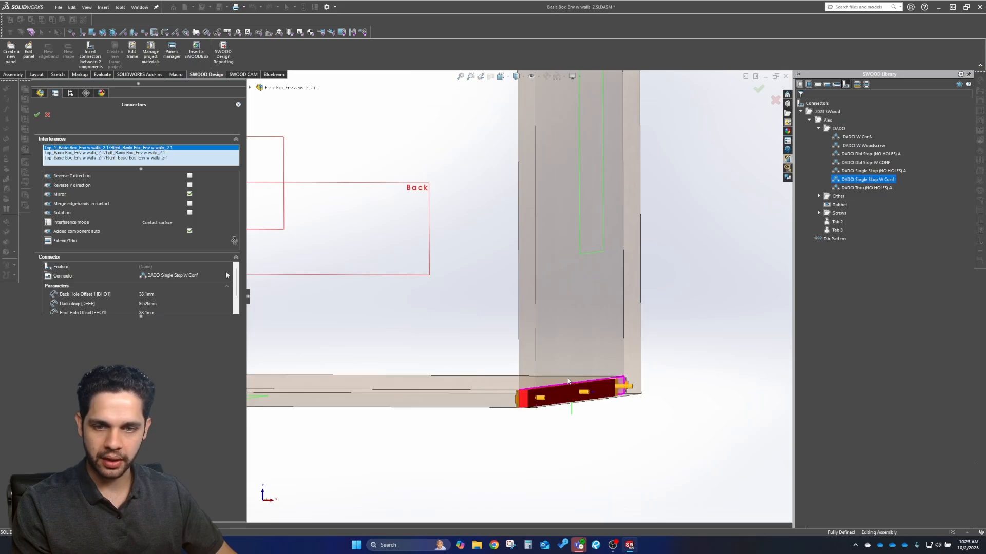
middle_click_drag(568, 381, 565, 454)
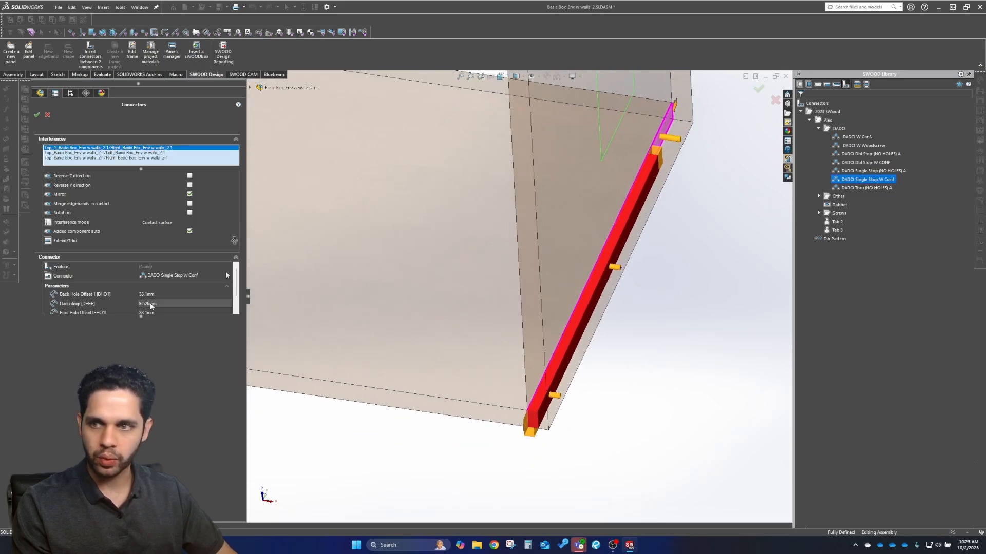
left_click(190, 185)
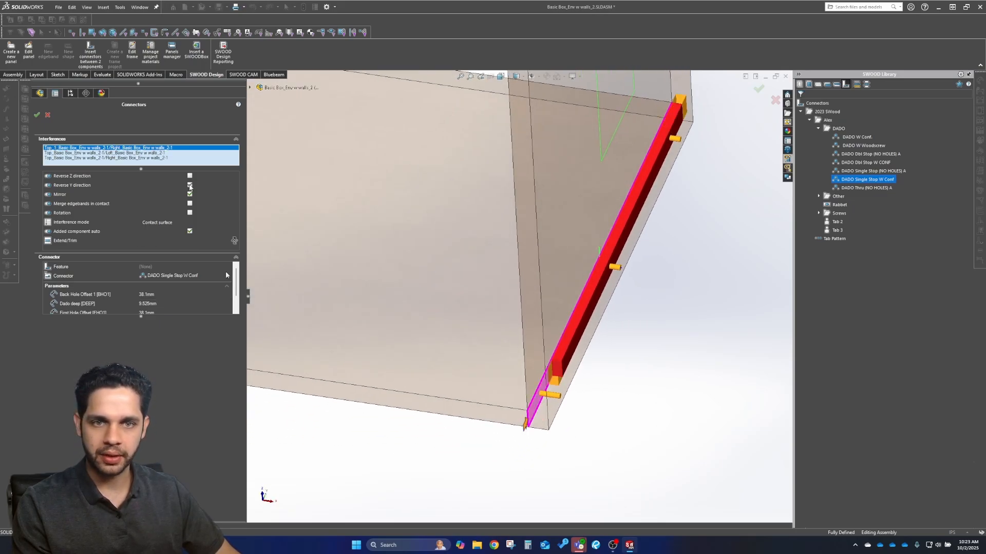
Add the joint between the bottom and left panels with Reverse Y direction off, and create the four connectors.
scroll(322, 209, "up", 5)
scroll(359, 296, "down", 5)
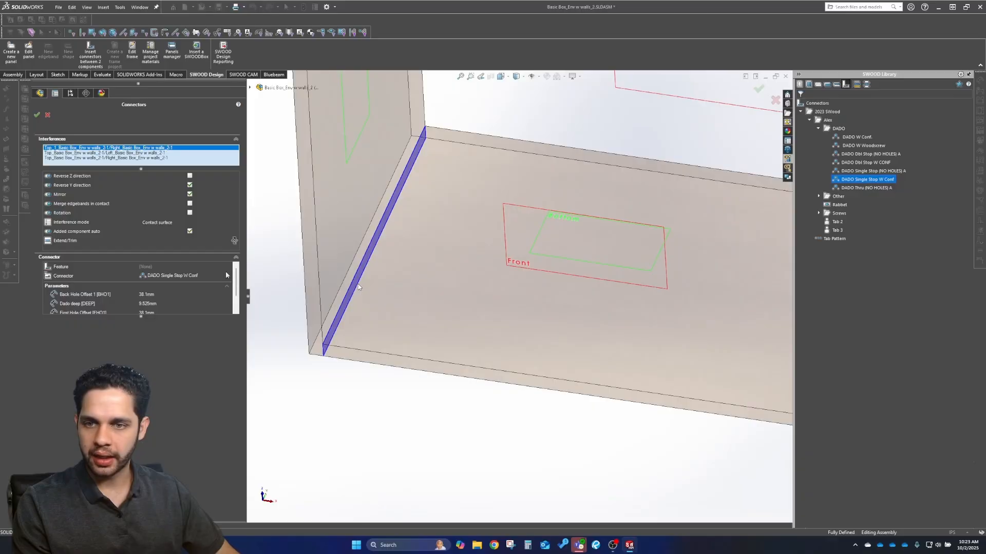
left_click(358, 287)
middle_click_drag(358, 287, 365, 279)
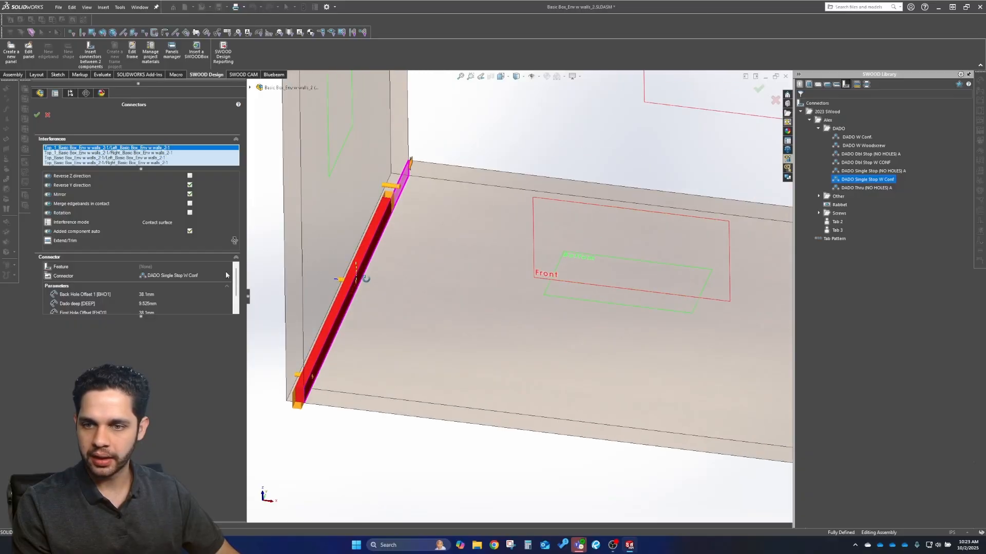
left_click(190, 186)
scroll(602, 251, "up", 5)
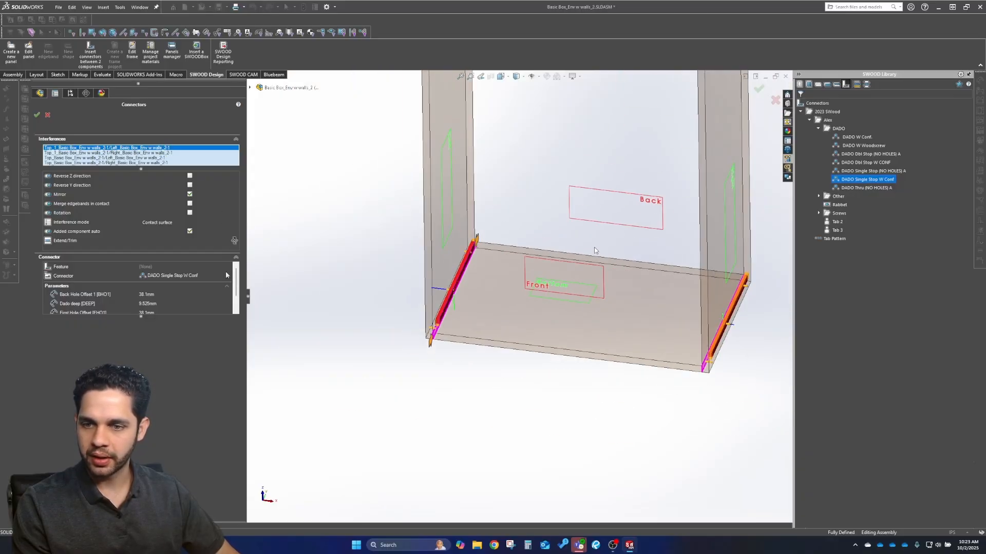
middle_click_drag(564, 246, 602, 252)
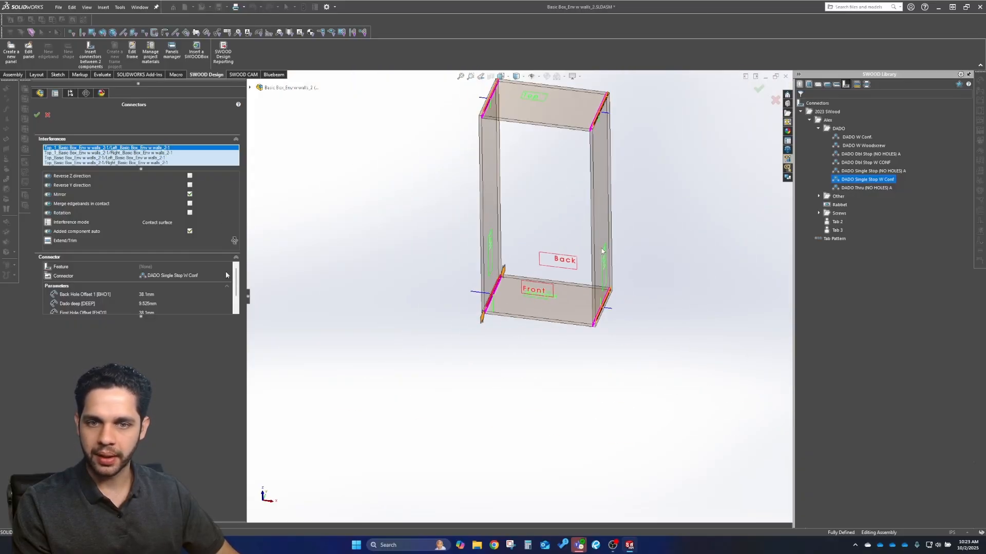
left_click(39, 117)
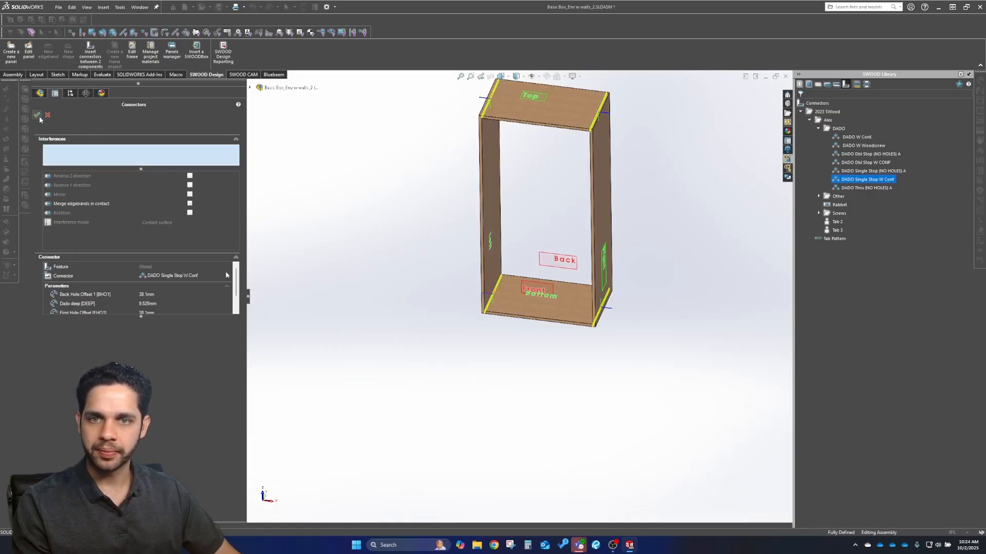
Examine the stopped dado joints and connector holes at the box's top and bottom corners.
scroll(591, 154, "down", 5)
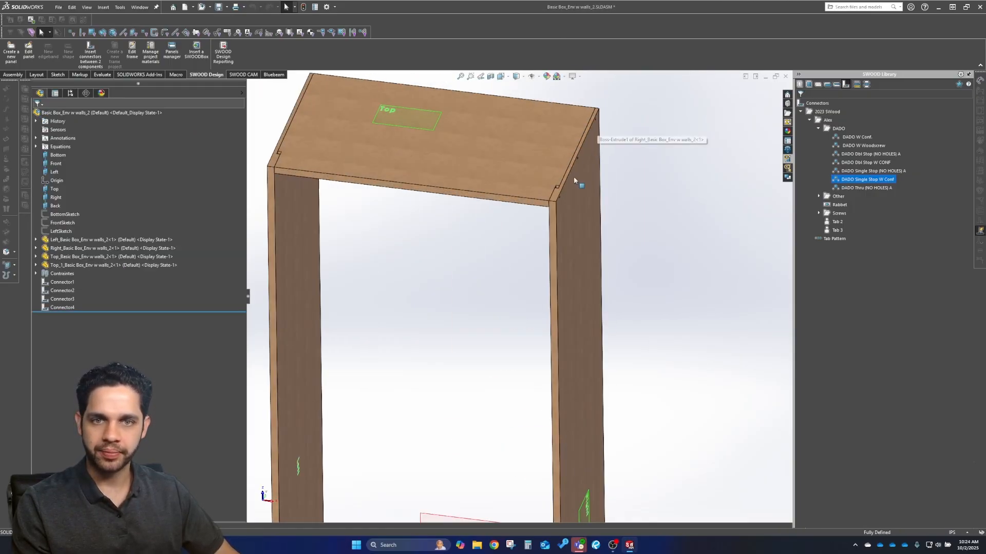
scroll(551, 163, "up", 3)
middle_click_drag(490, 214, 665, 209, "ctrl")
scroll(446, 226, "down", 4)
middle_click_drag(462, 241, 528, 246)
scroll(521, 287, "up", 5)
middle_click_drag(541, 372, 503, 195, "ctrl")
scroll(451, 363, "down", 5)
middle_click_drag(446, 362, 453, 243)
scroll(488, 370, "up", 3)
scroll(513, 349, "up", 4)
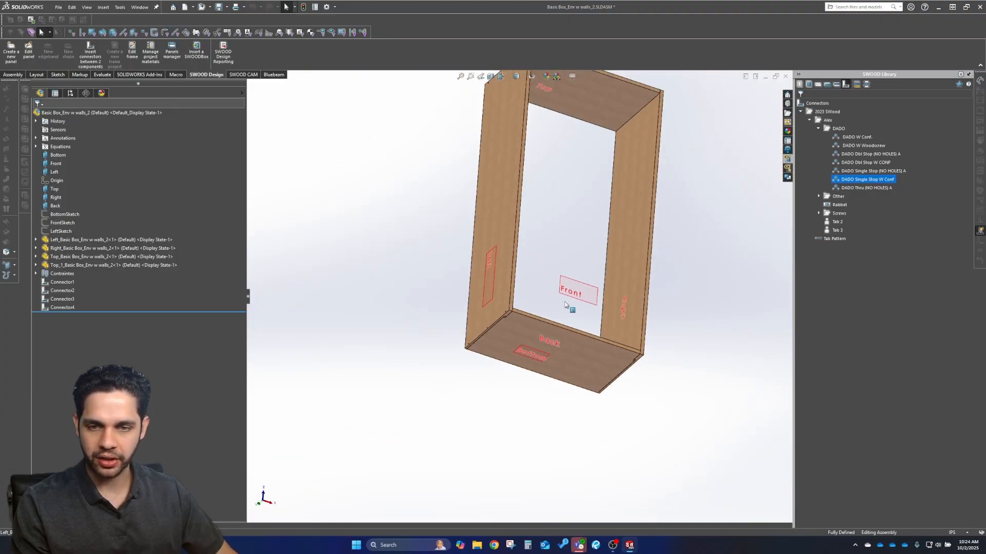
middle_click_drag(568, 308, 510, 247)
scroll(595, 395, "down", 3)
scroll(507, 272, "down", 4)
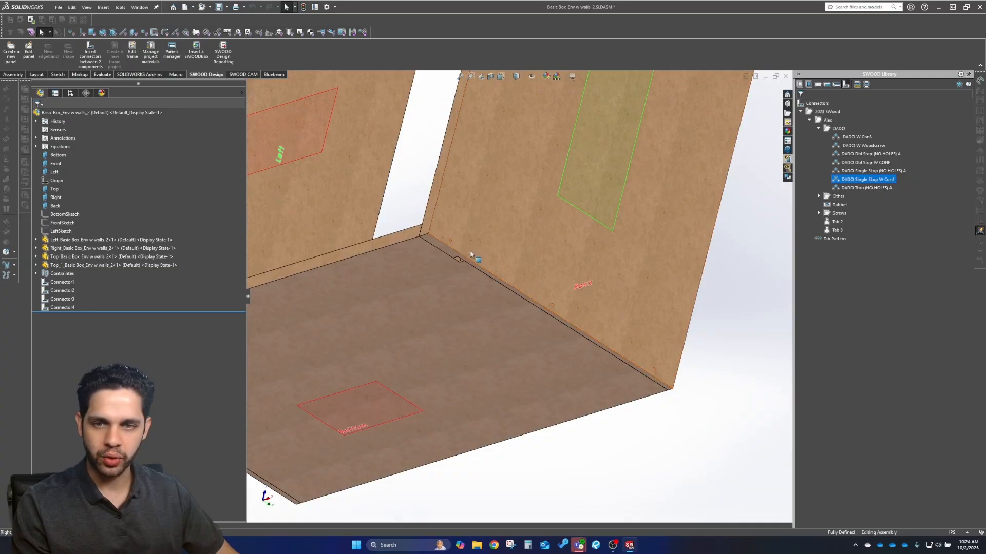
Insert the 1_4_BK SWOODBox from the library into the open cabinet frame.
scroll(526, 291, "up", 5)
middle_click_drag(536, 288, 529, 332)
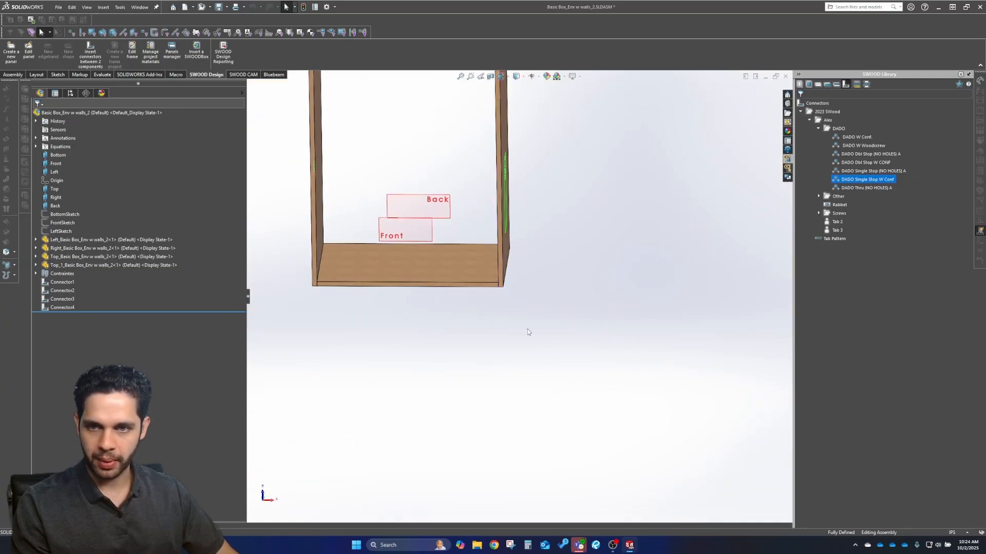
scroll(455, 264, "up", 3)
middle_click_drag(410, 241, 446, 338, "ctrl")
scroll(467, 242, "down", 2)
middle_click_drag(475, 266, 482, 246)
left_click(809, 84)
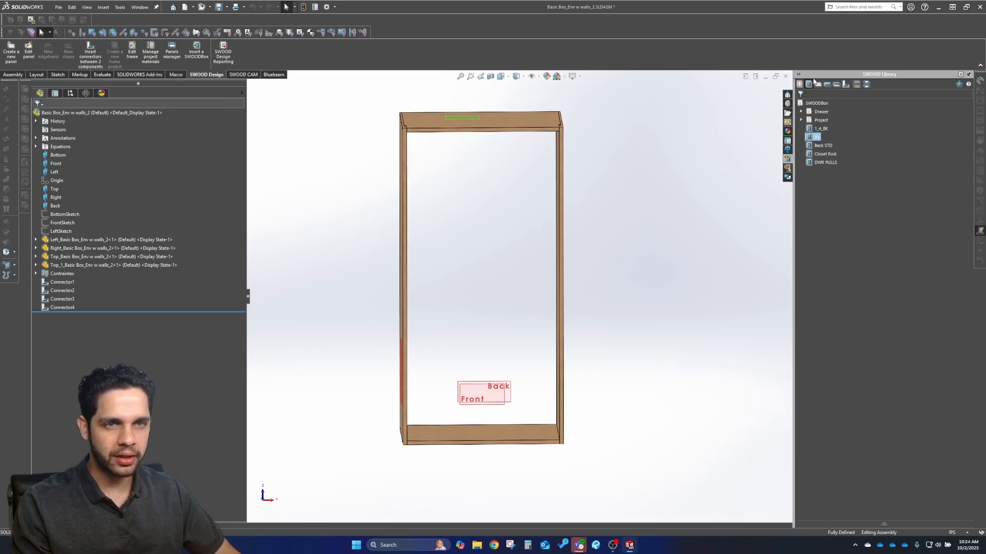
right_click(823, 130)
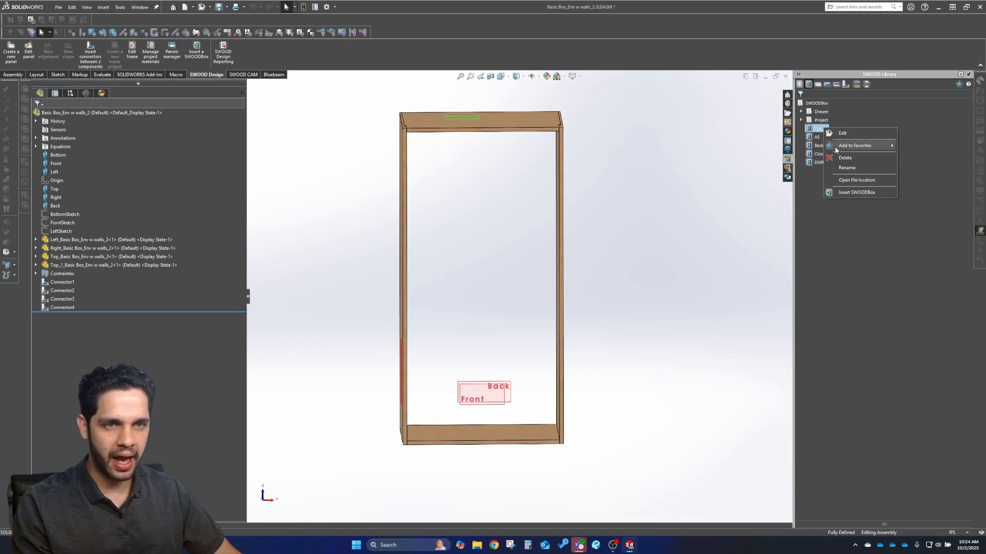
left_click(852, 193)
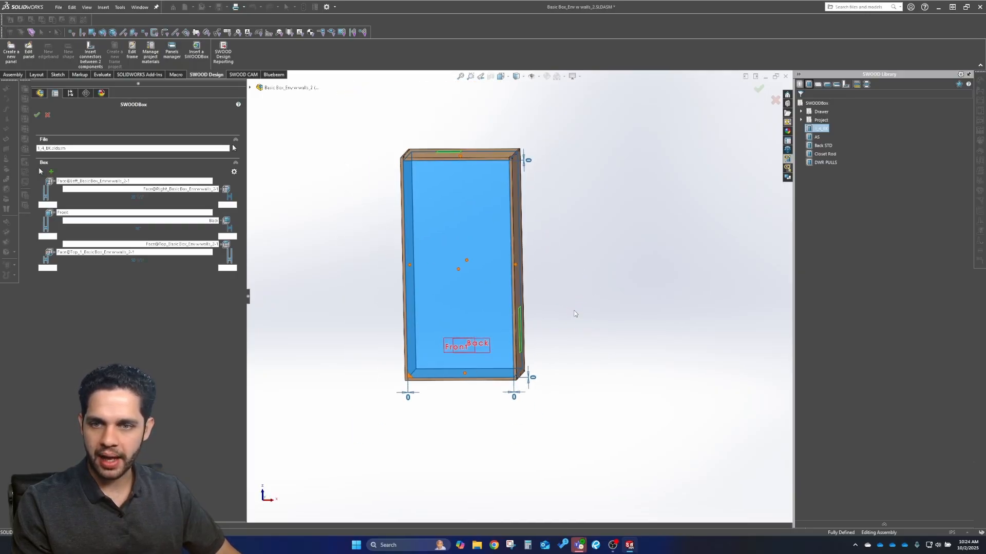
left_click(36, 115)
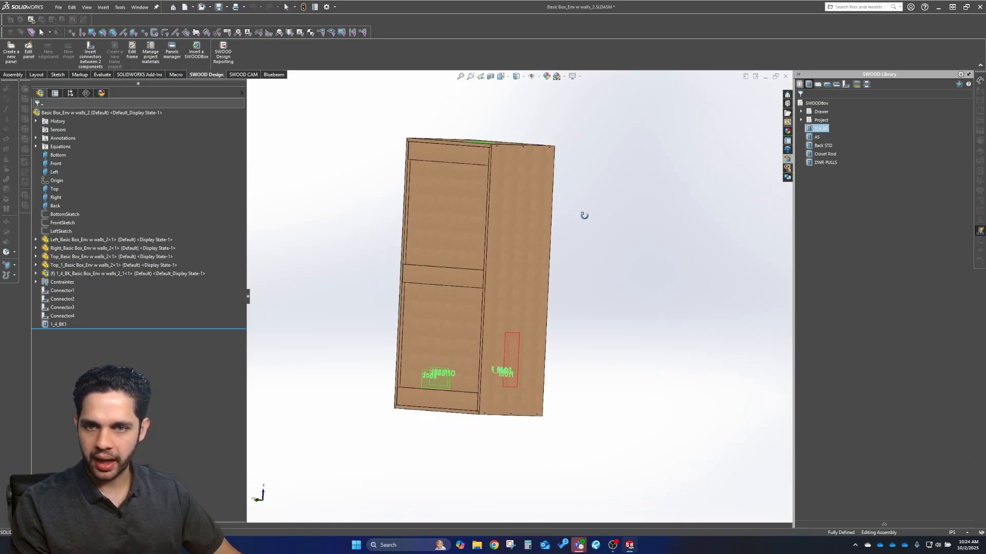
Edit the 1_4_BK box and set its number of stretchers (# of STR) to 4.
right_click(59, 324)
left_click(80, 281)
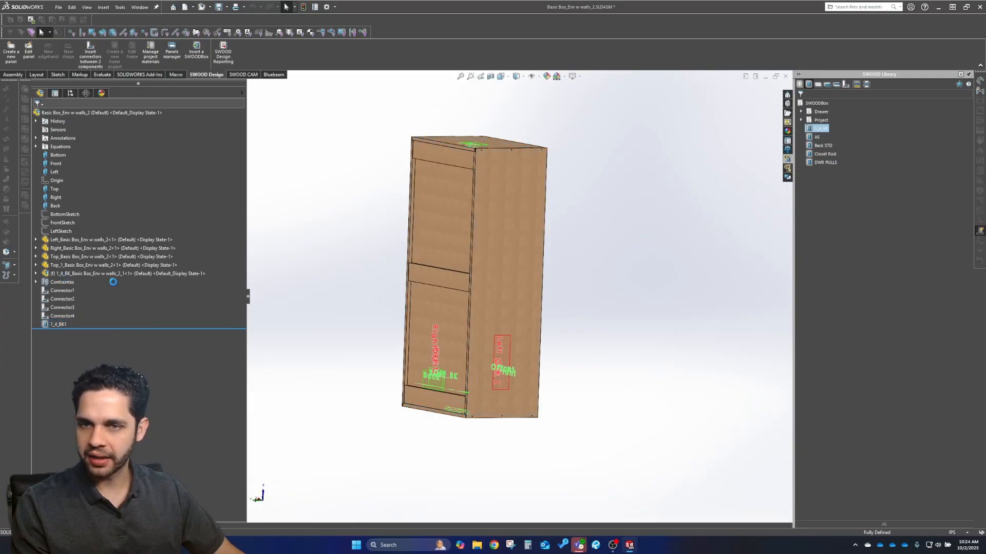
left_click(190, 224)
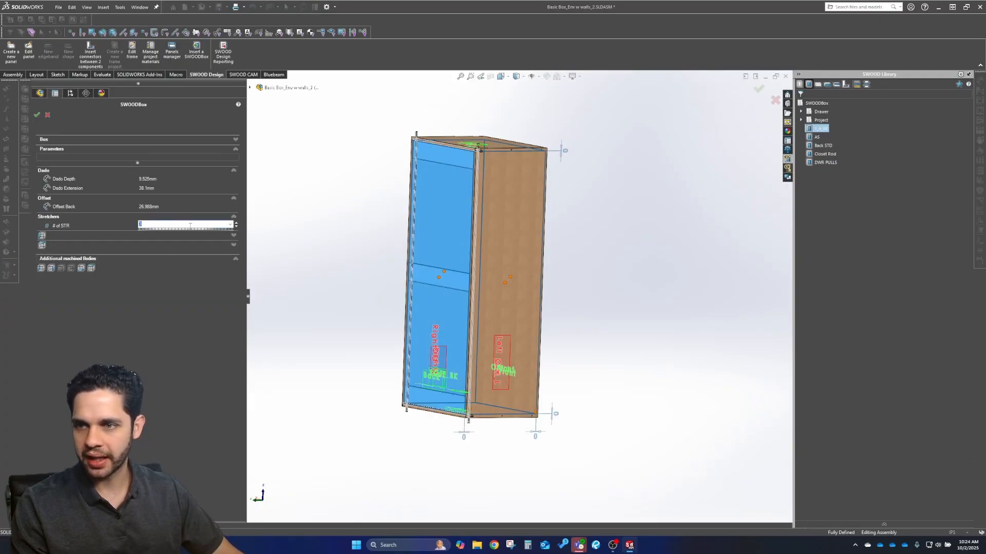
type("4")
key("Return")
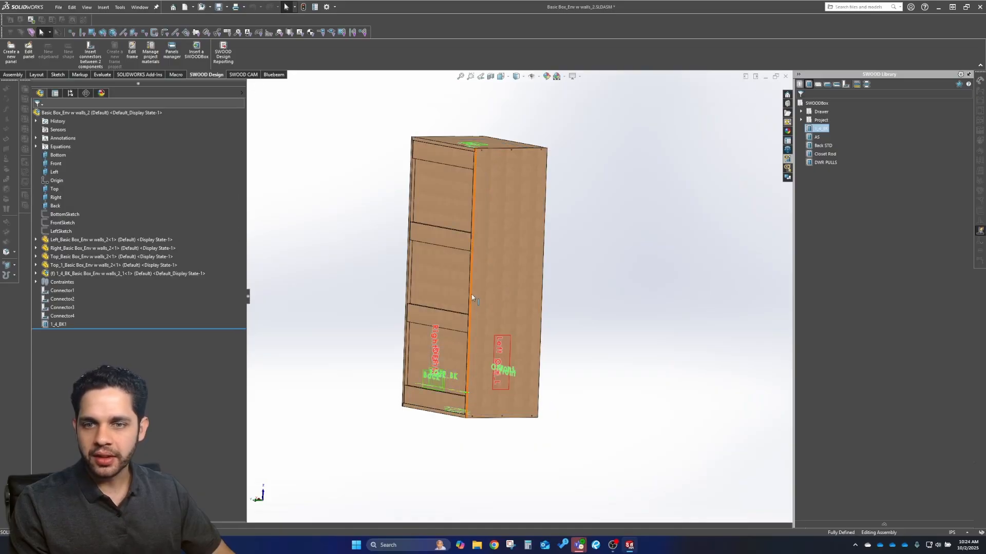
Insert the AS adjustable shelf SWOODBox from the library inside the cabinet.
middle_click_drag(489, 298, 403, 337)
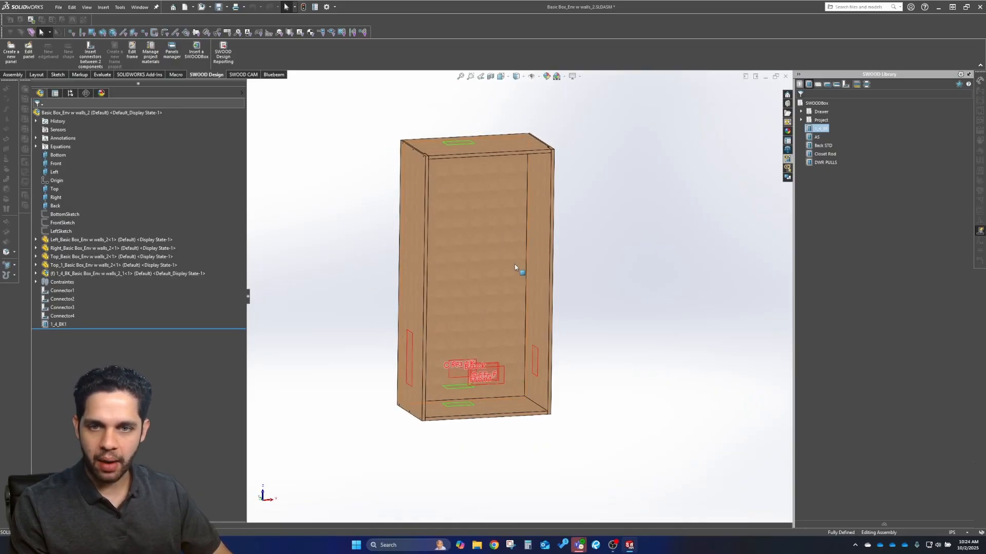
mouse_move(519, 269)
middle_mouse_down()
mouse_move(545, 255)
mouse_move(518, 272)
middle_mouse_up()
scroll(517, 272, "up", 3)
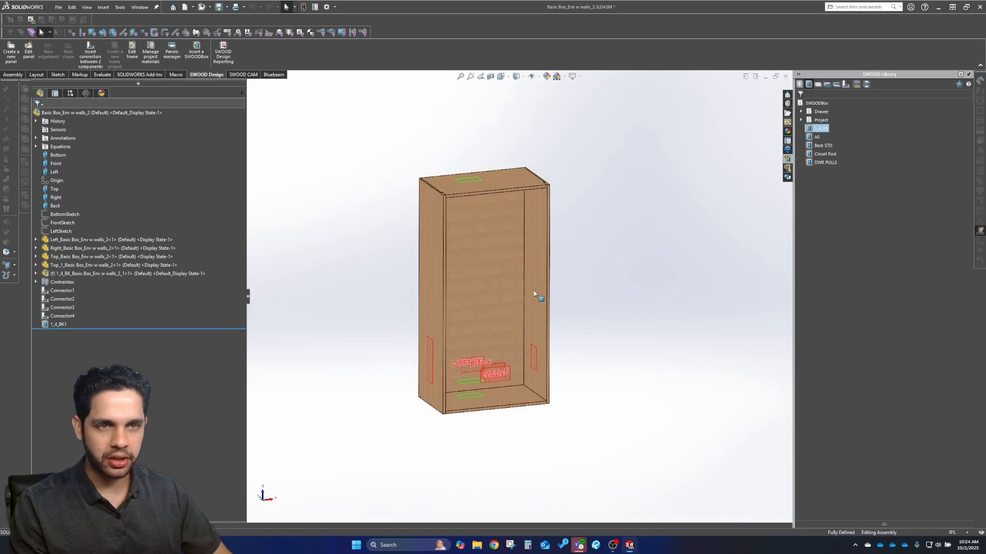
right_click(816, 139)
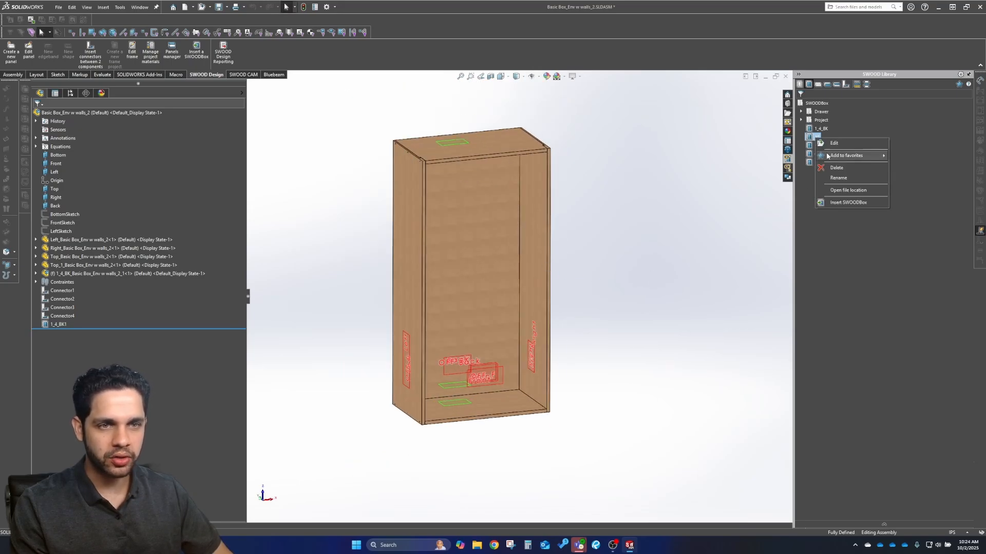
left_click(846, 201)
left_click(498, 401)
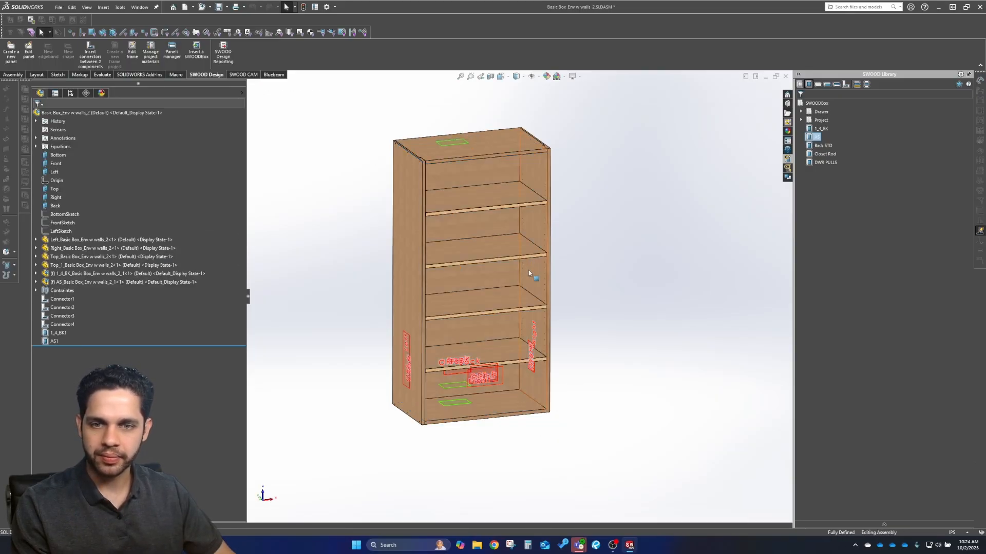
Edit the AS shelf box and set its Offset Front to 1 in.
middle_click_drag(530, 273, 590, 233)
scroll(559, 218, "down", 5)
scroll(586, 232, "down", 8)
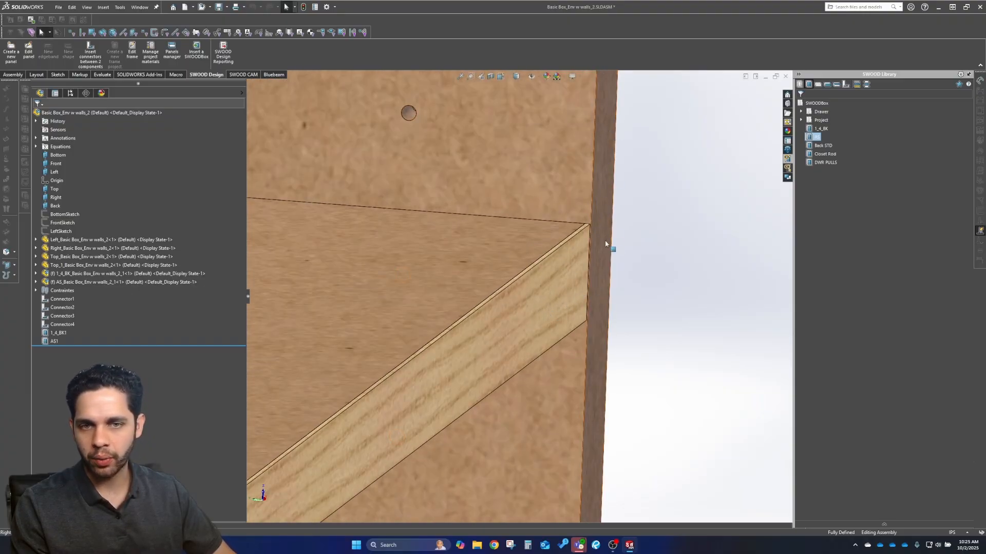
scroll(493, 305, "up", 6)
right_click(54, 341)
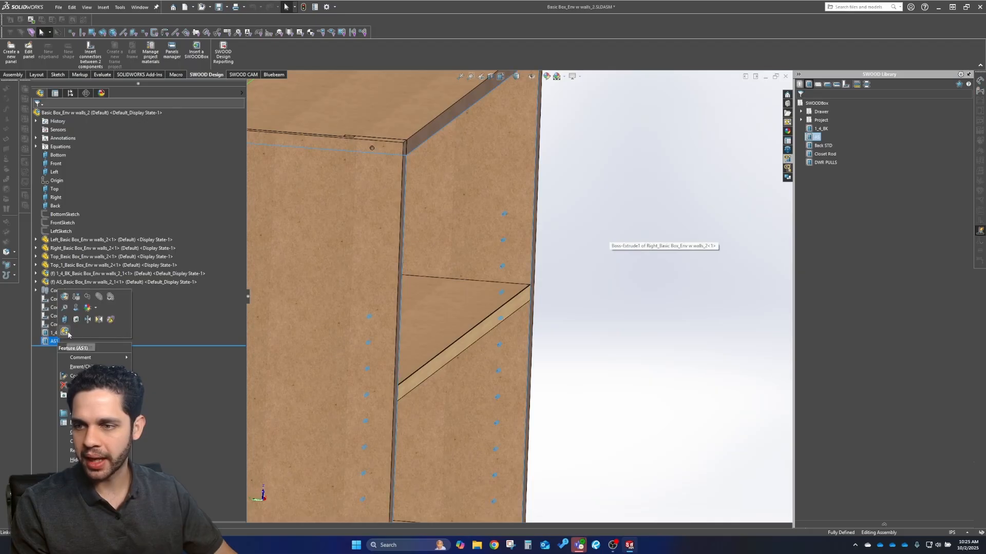
left_click(64, 301)
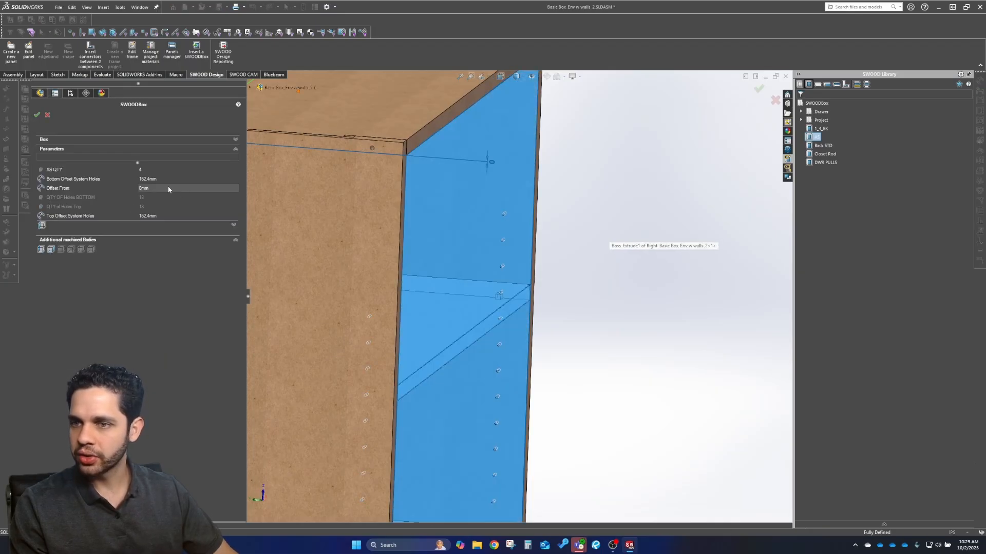
left_click(170, 188)
type("1in")
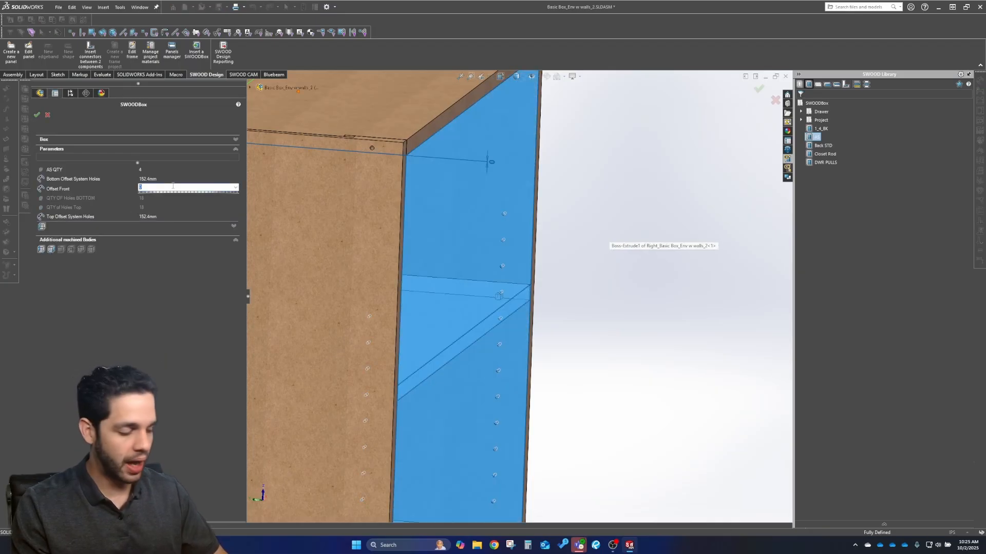
key("Return")
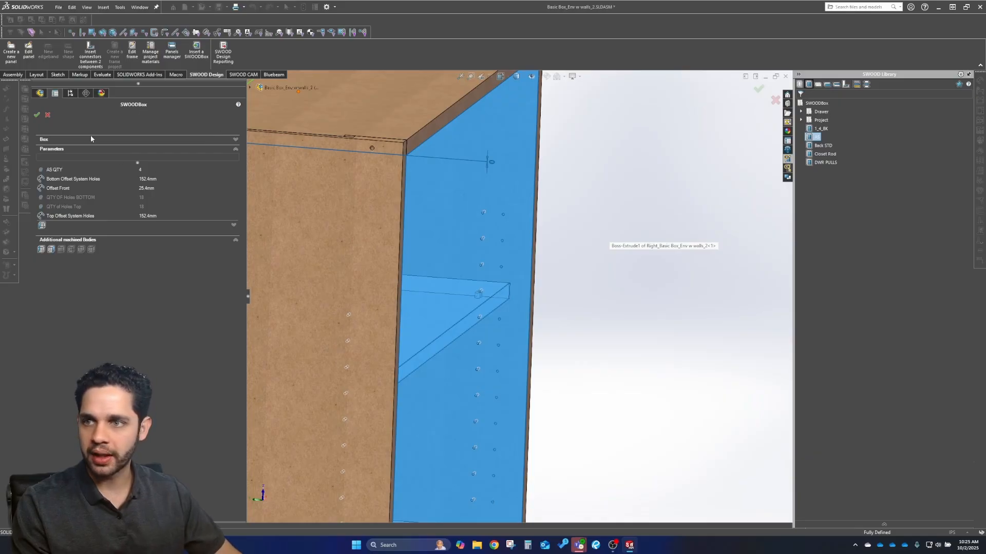
left_click(37, 115)
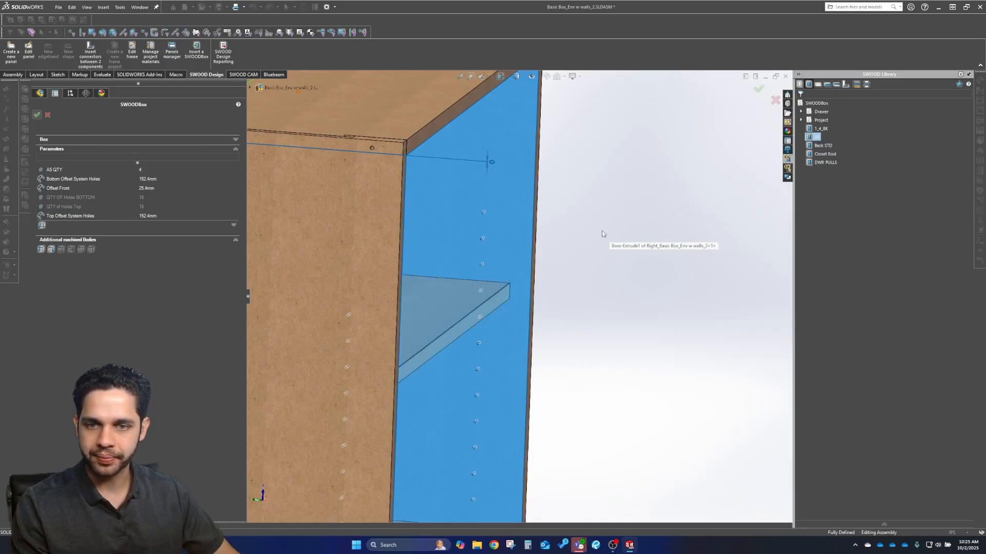
Examine the shelves' front setback and the system holes along the inside of the cabinet's side panels.
scroll(543, 341, "up", 7)
middle_click_drag(559, 289, 519, 338)
scroll(563, 475, "down", 5)
middle_click_drag(524, 402, 600, 353)
middle_click_drag(608, 171, 599, 223, "ctrl")
scroll(533, 313, "up", 1)
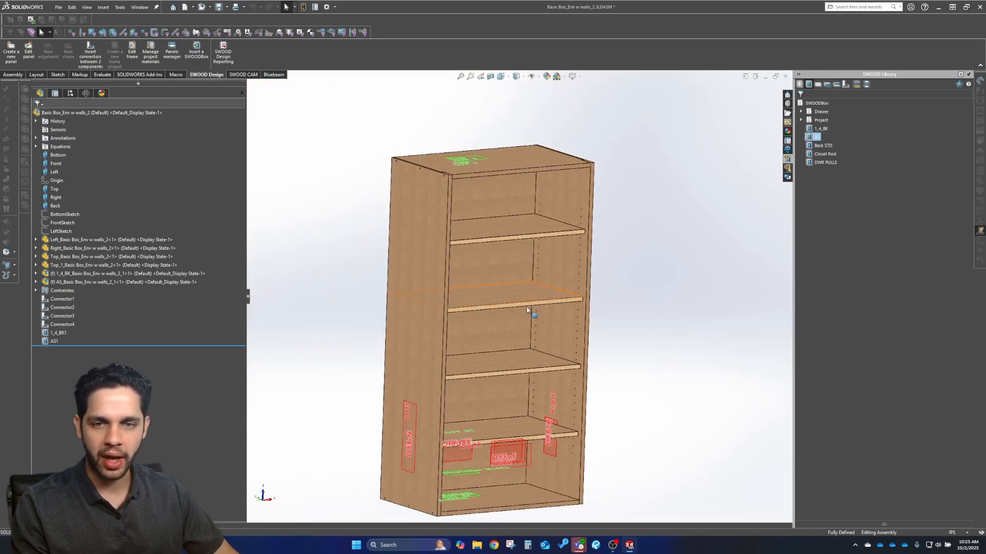
middle_click_drag(533, 380, 539, 341)
scroll(534, 402, "down", 9)
middle_click_drag(534, 403, 551, 469)
scroll(550, 468, "up", 5)
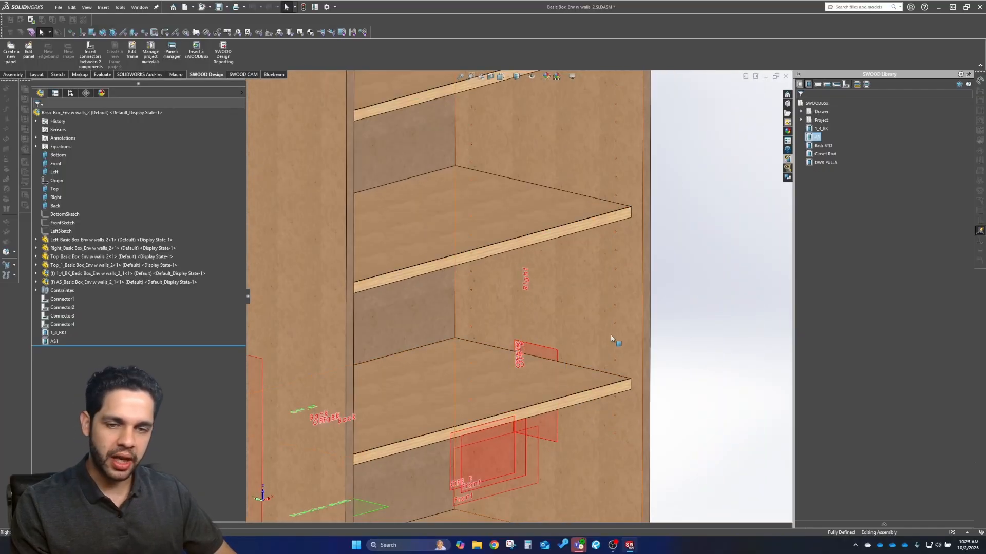
scroll(622, 360, "up", 3)
scroll(622, 360, "up", 2)
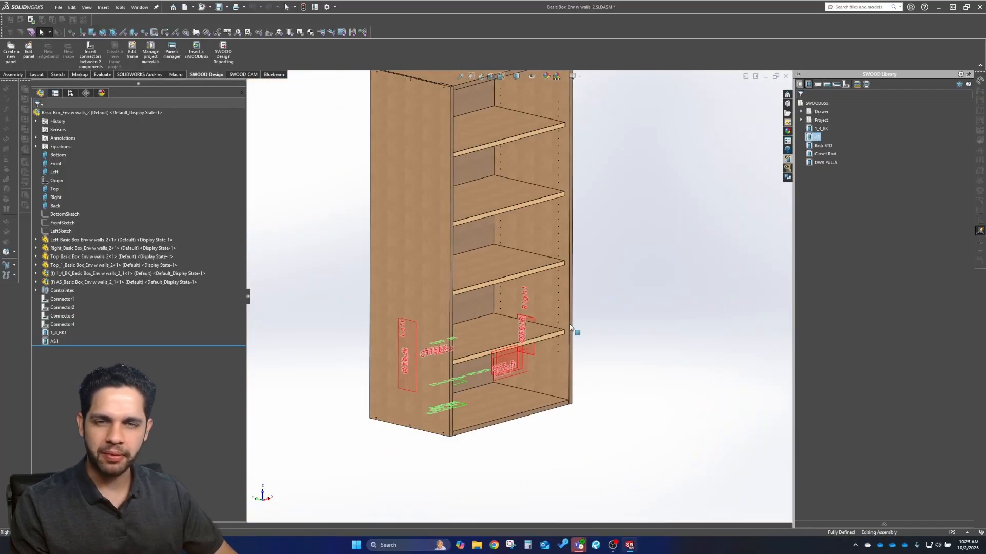
middle_click_drag(572, 332, 614, 354, "ctrl")
scroll(615, 354, "up", 1)
scroll(684, 362, "down", 1)
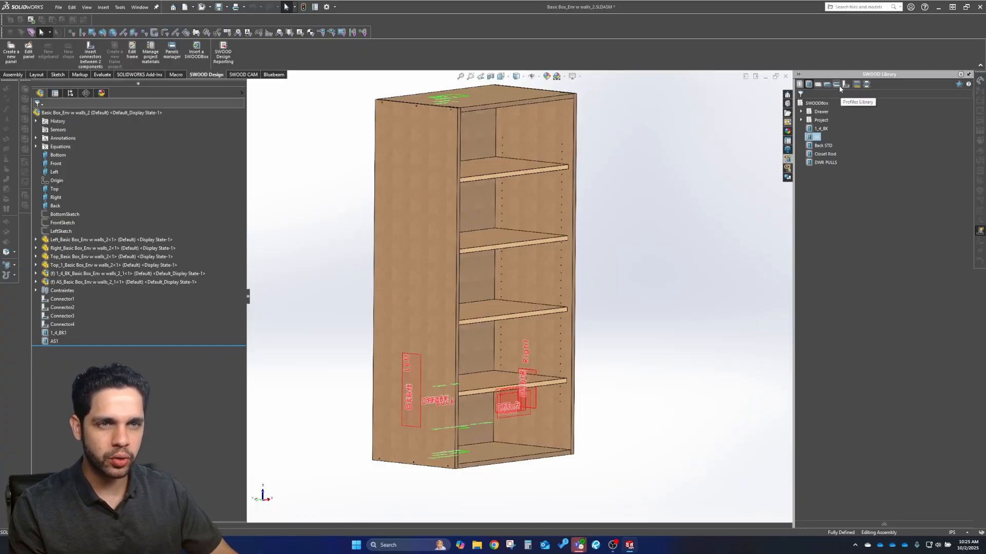
Apply the 1mm ASH edgeband to the front edges of the top, right, bottom and left panels, using the project materials for the last three.
left_click(827, 84)
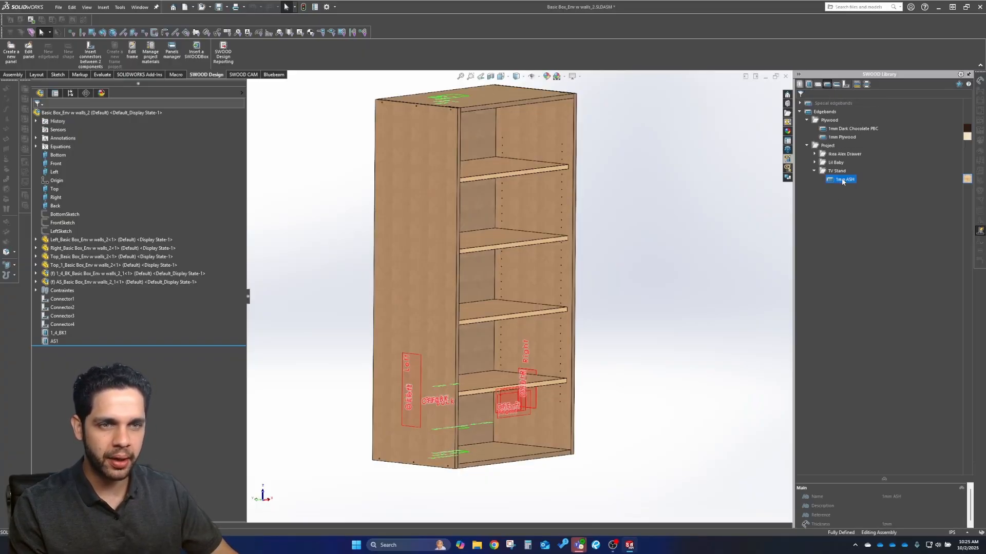
left_click_drag(842, 180, 493, 107)
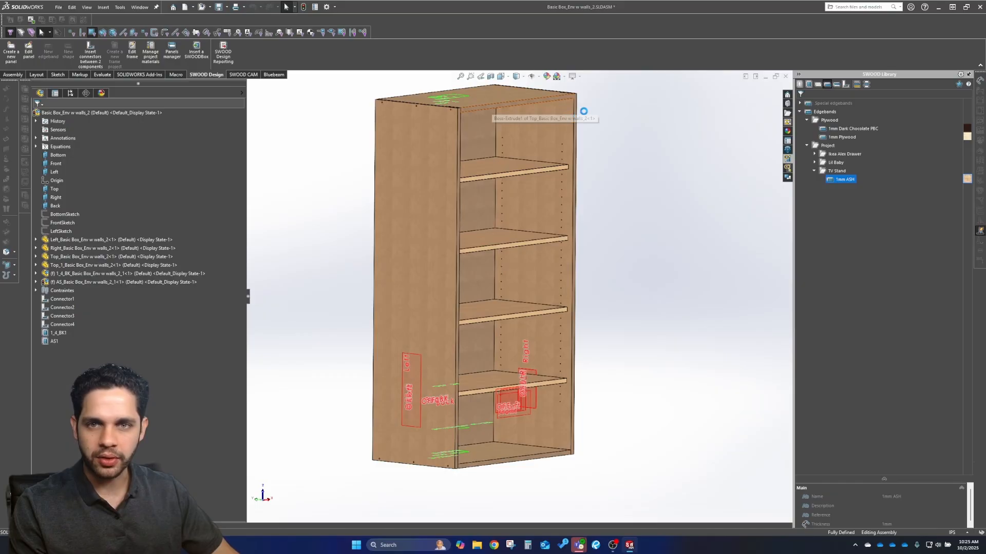
left_click(150, 56)
left_click(123, 173)
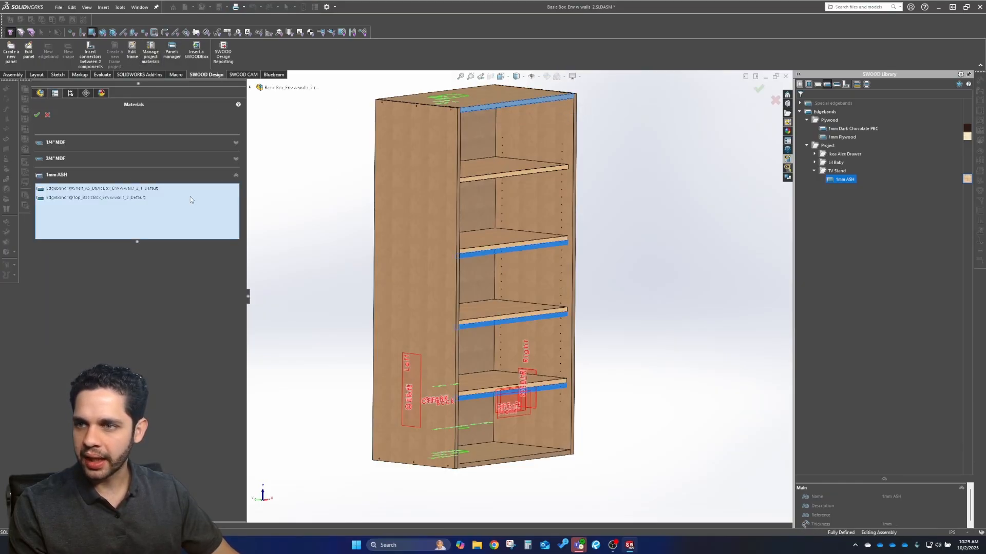
left_click(576, 134)
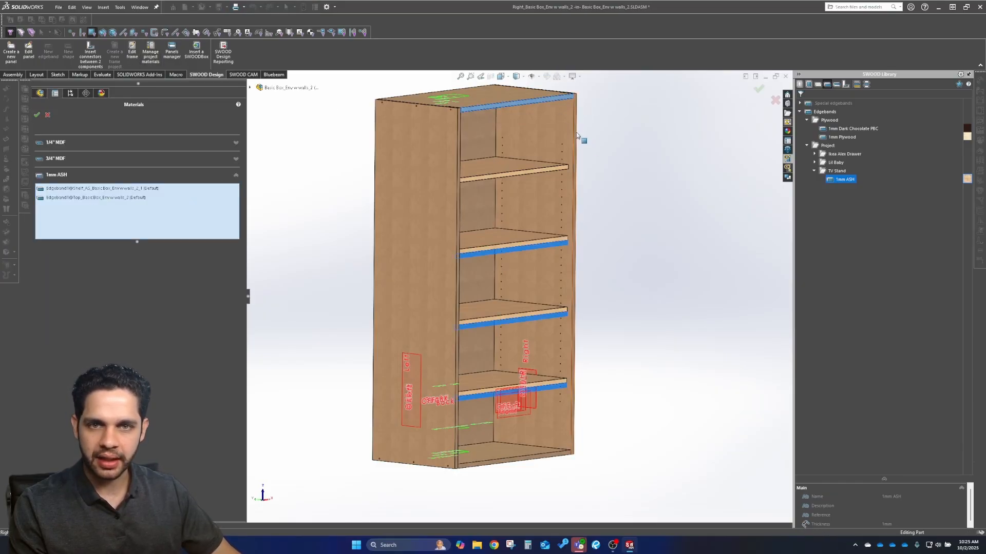
left_click(550, 458)
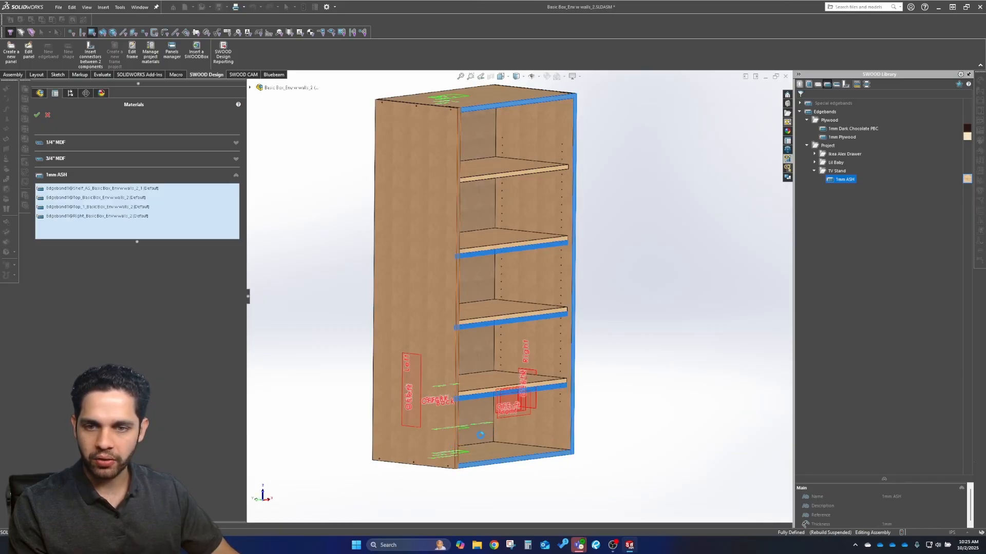
left_click(456, 434)
left_click(36, 116)
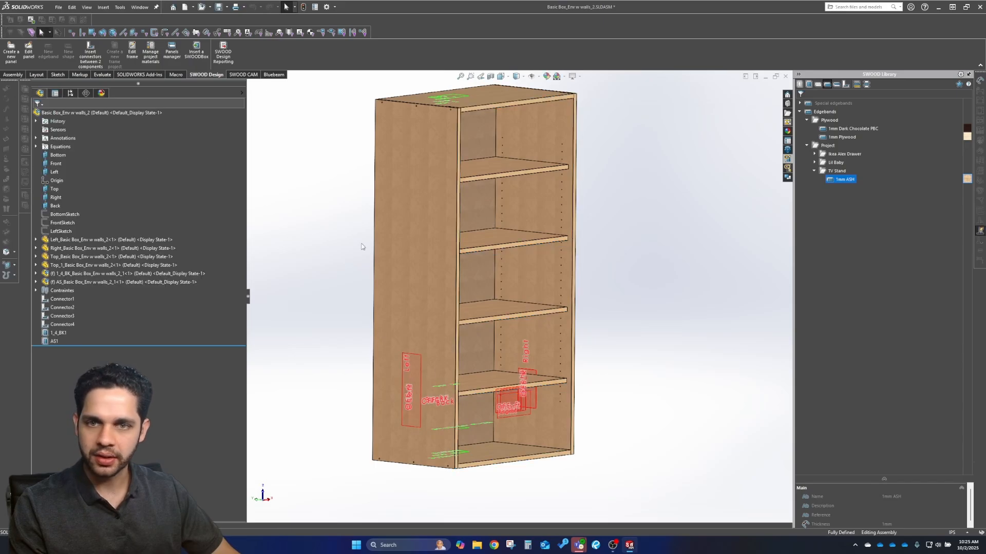
Save the cabinet assembly with all its modified parts and close it to return to the Env w walls room assembly.
key("ctrl+s")
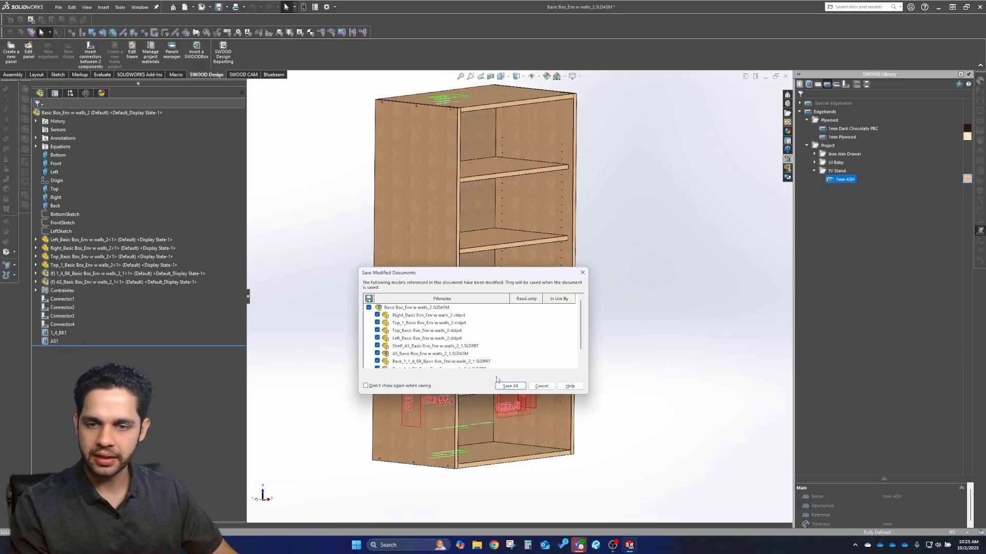
left_click(515, 386)
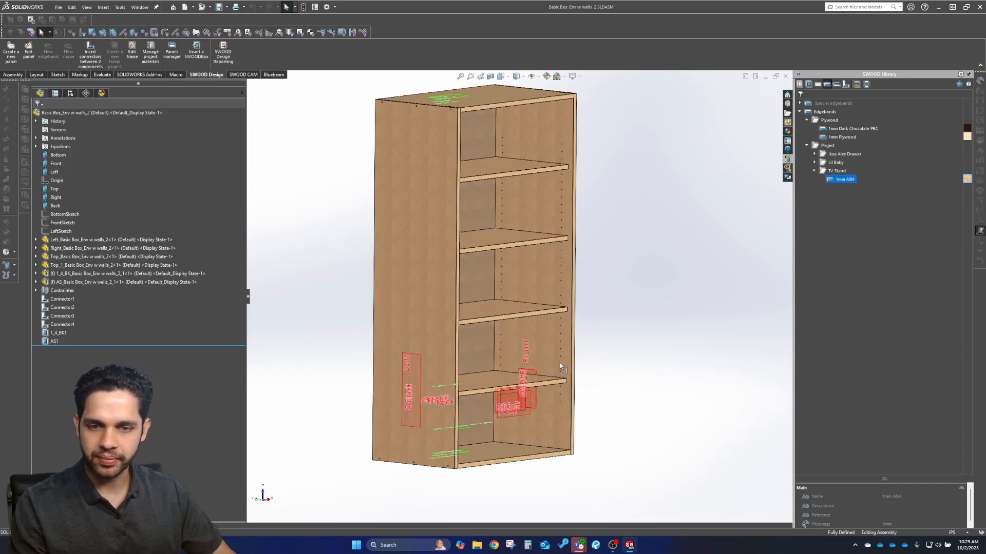
mouse_move(560, 366)
middle_mouse_down()
mouse_move(568, 354)
mouse_move(577, 372)
middle_mouse_up()
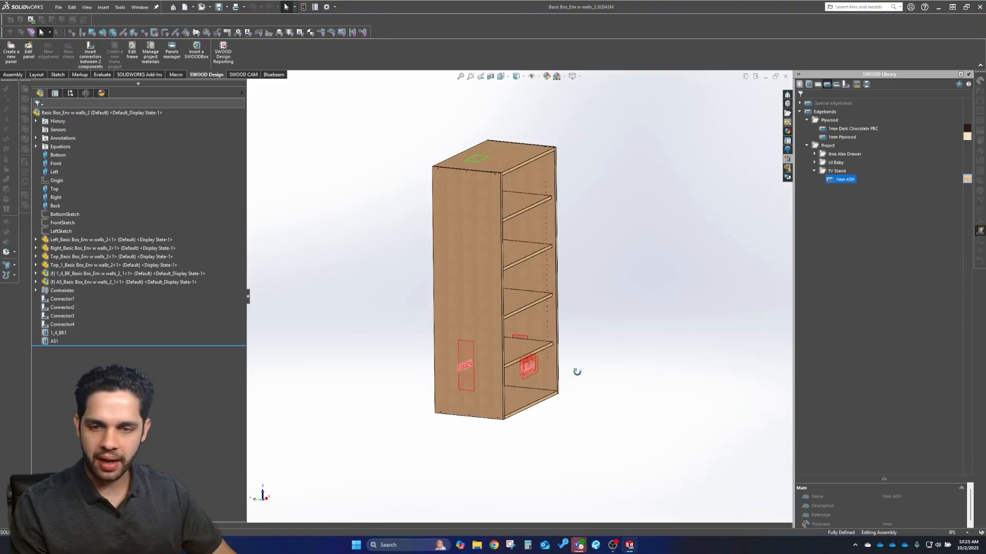
scroll(470, 154, "down", 6)
middle_click_drag(518, 231, 501, 208)
scroll(518, 296, "up", 6)
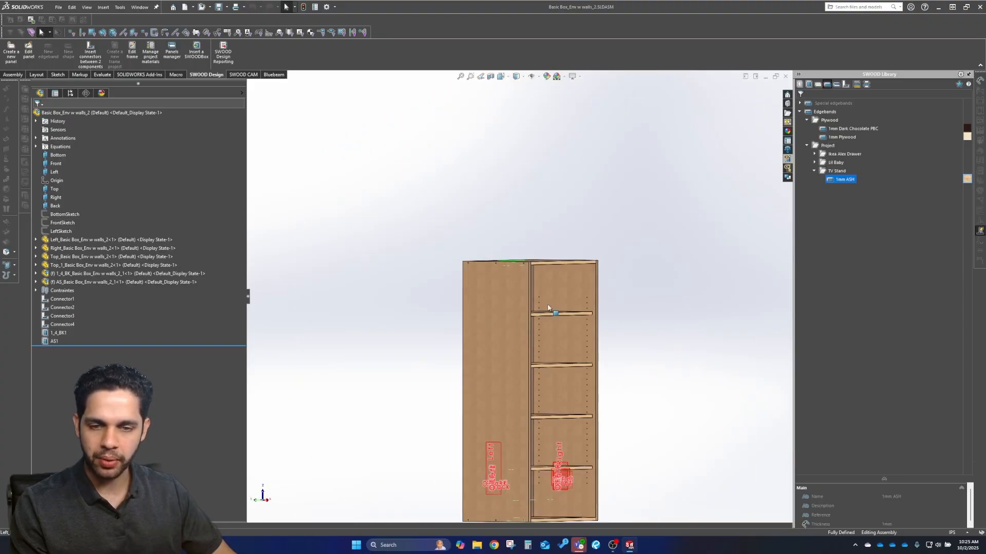
middle_click_drag(548, 308, 496, 231, "ctrl")
left_click(786, 77)
Examine how the finished shelf cabinet sits against the wall in the room layout.
middle_click_drag(695, 292, 454, 321)
scroll(457, 270, "down", 5)
scroll(440, 271, "up", 3)
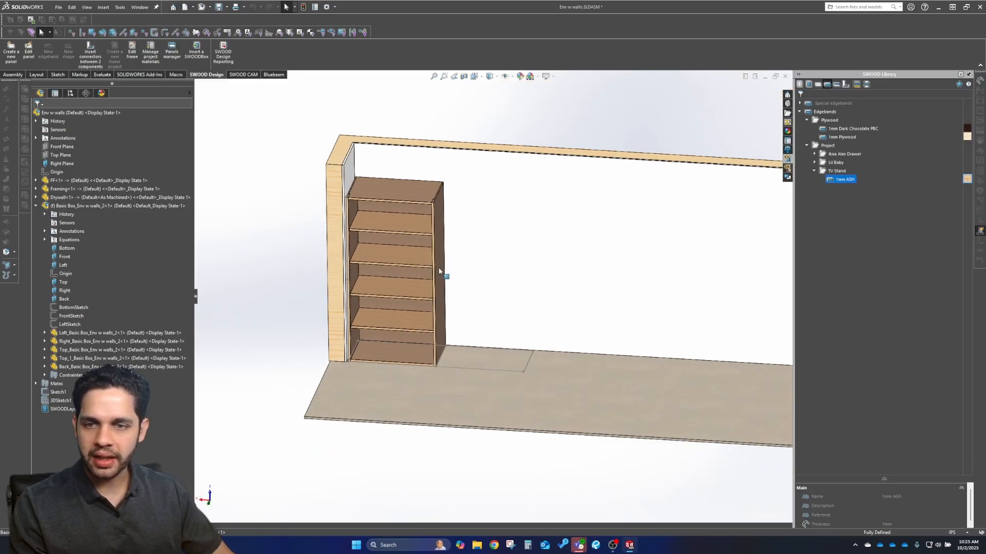
scroll(449, 284, "down", 1)
middle_click_drag(449, 283, 451, 253)
left_click_drag(481, 293, 438, 287)
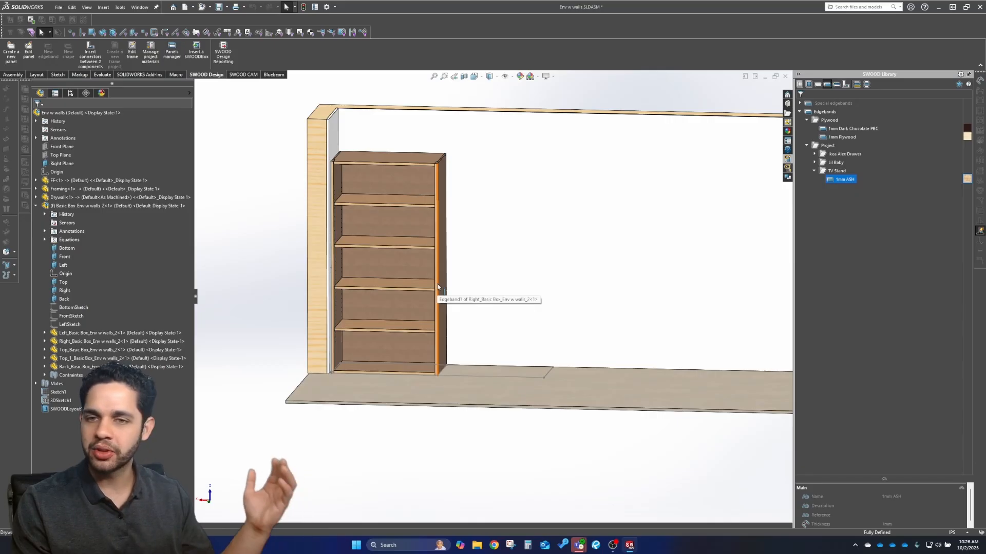
left_click_drag(437, 287, 724, 289)
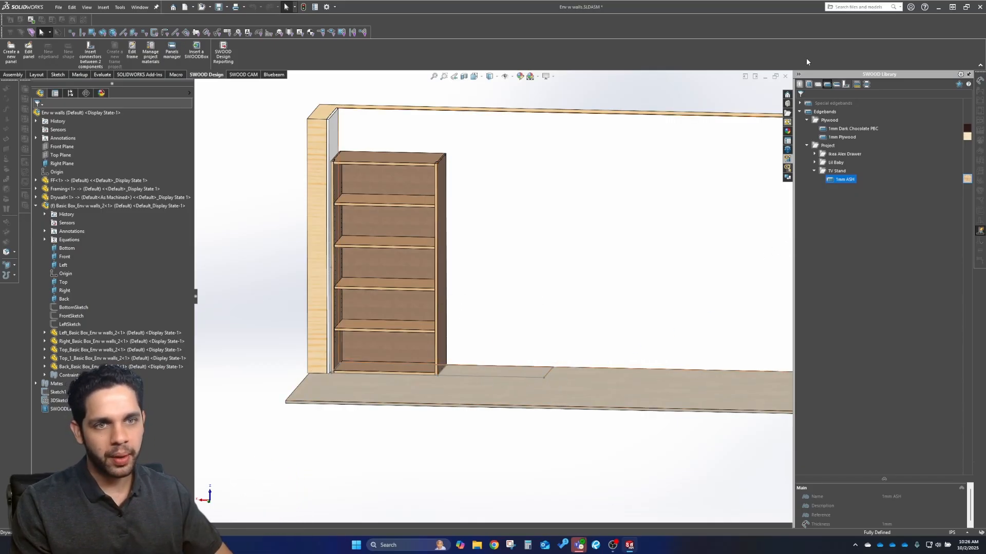
Show the frames in the SWOOD library and collapse the cabinet's component tree in the room assembly.
left_click(800, 84)
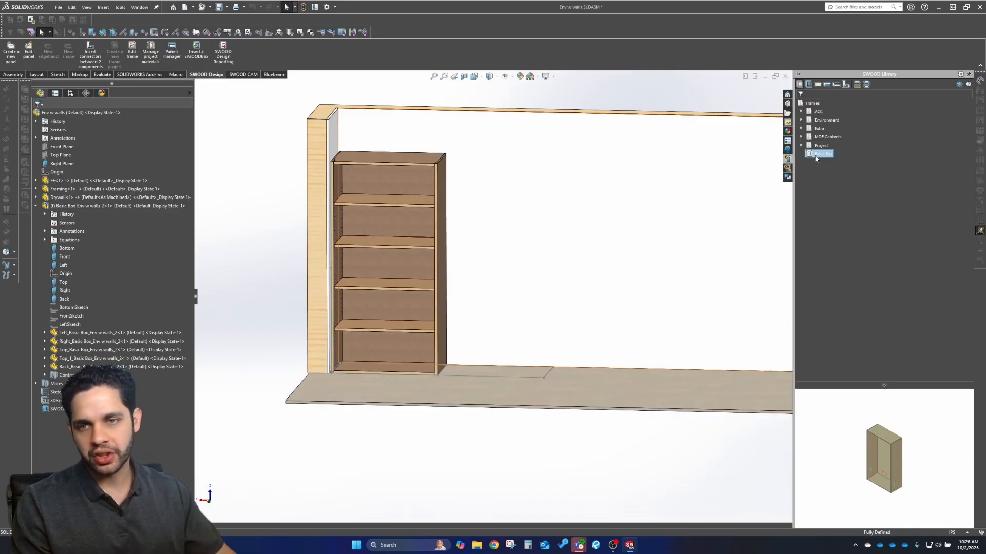
scroll(395, 165, "down", 1)
middle_click_drag(415, 192, 403, 197)
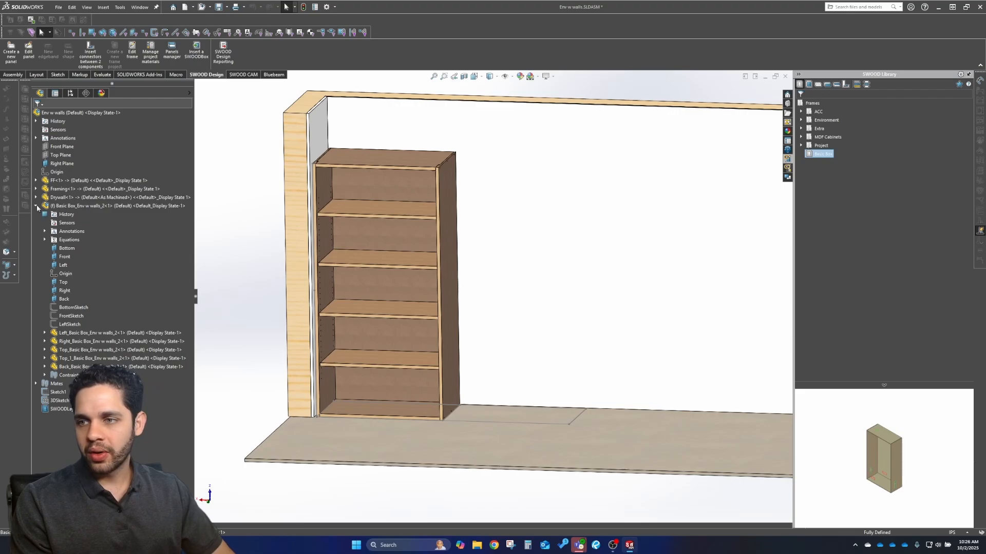
left_click(35, 206)
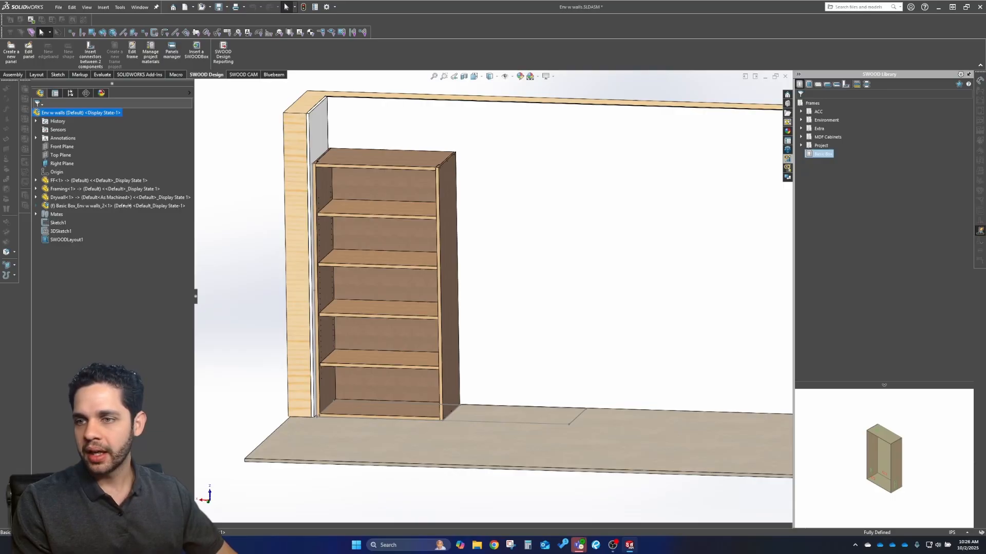
Try to add the cabinet subassembly to the frame library directly from the room assembly's tree.
left_click(119, 206)
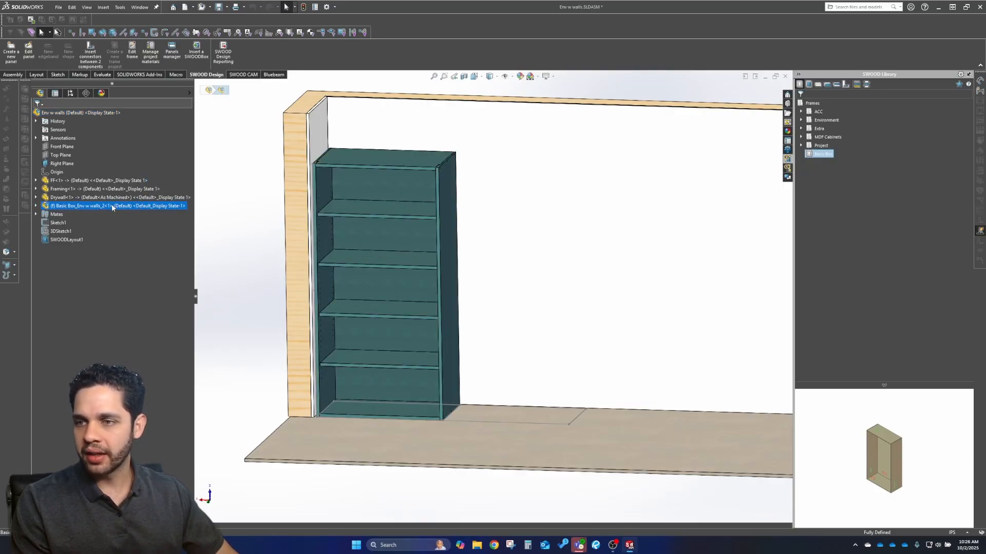
left_click_drag(112, 208, 865, 180)
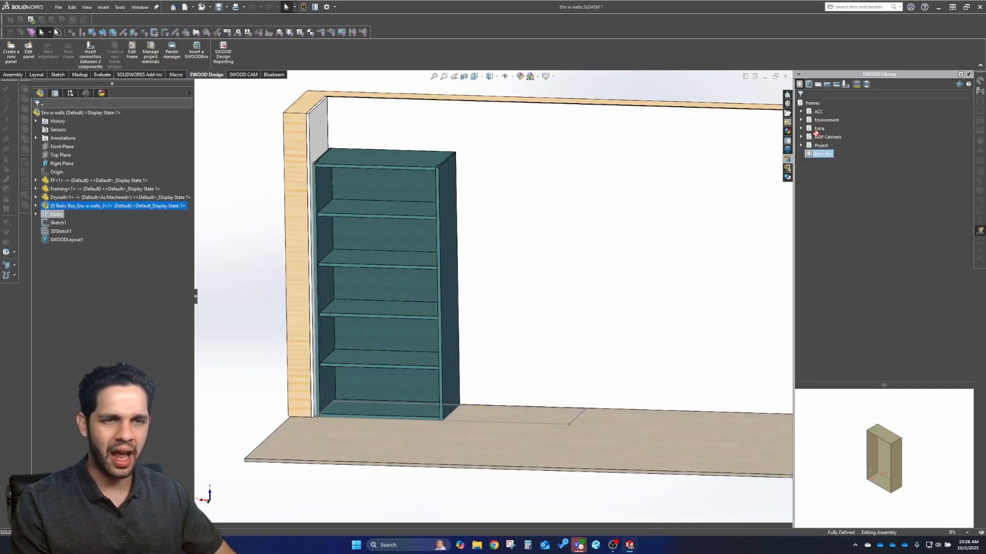
left_click_drag(821, 157, 821, 157)
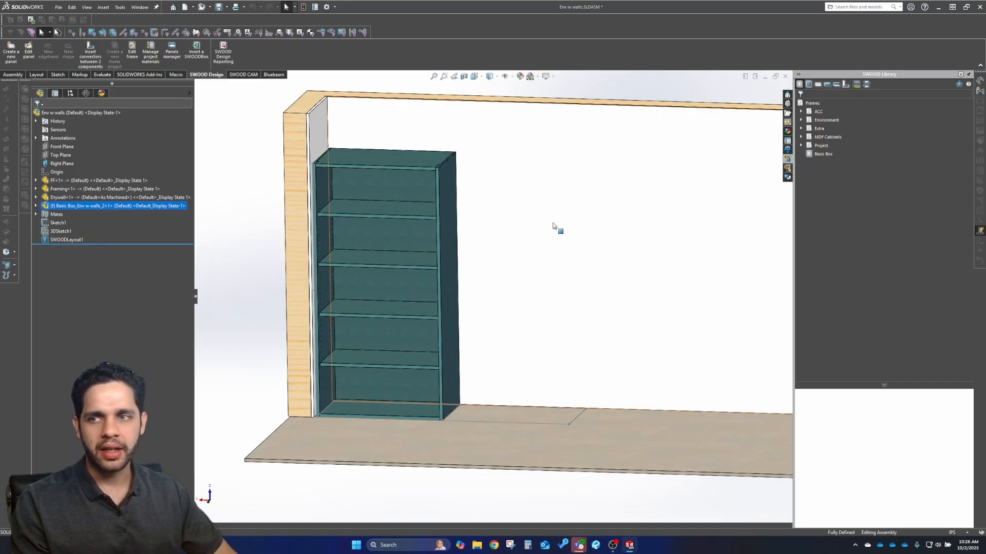
left_click(229, 211)
Open the cabinet subassembly in position and add the whole assembly to the frame library as a new frame.
right_click(172, 207)
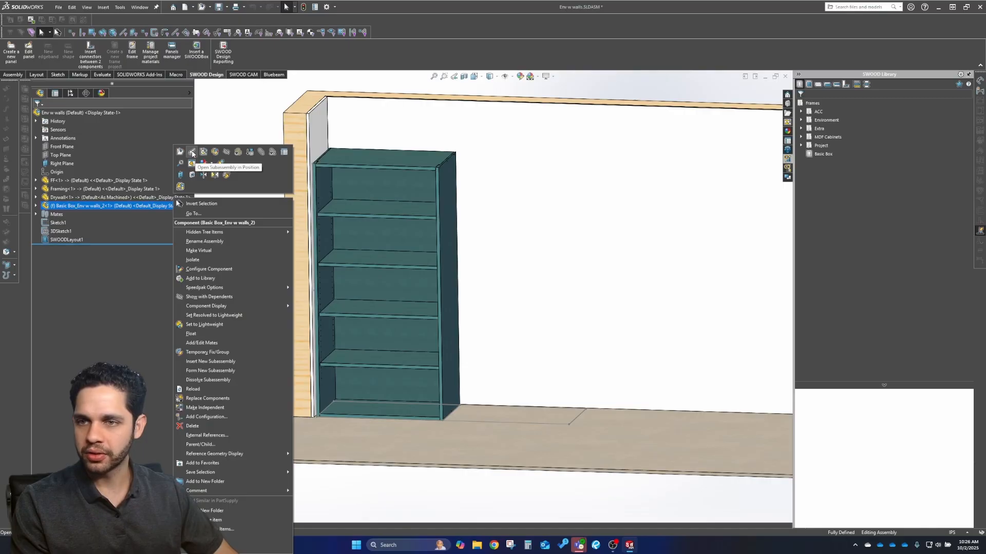
left_click(192, 152)
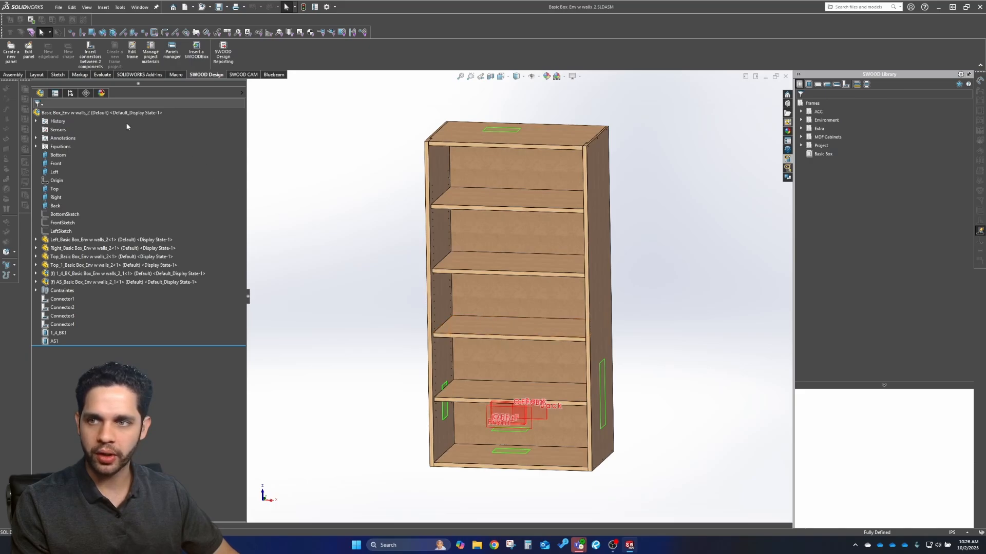
left_click(116, 113)
left_click_drag(818, 115, 888, 248)
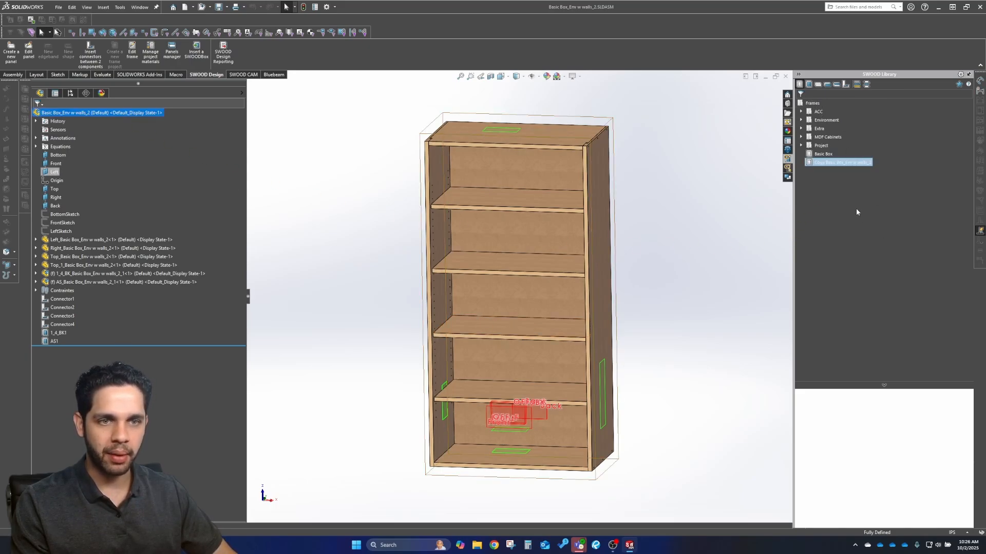
Insert a copy of the new library frame into the cabinet assembly and delete that copy again.
right_click(847, 167)
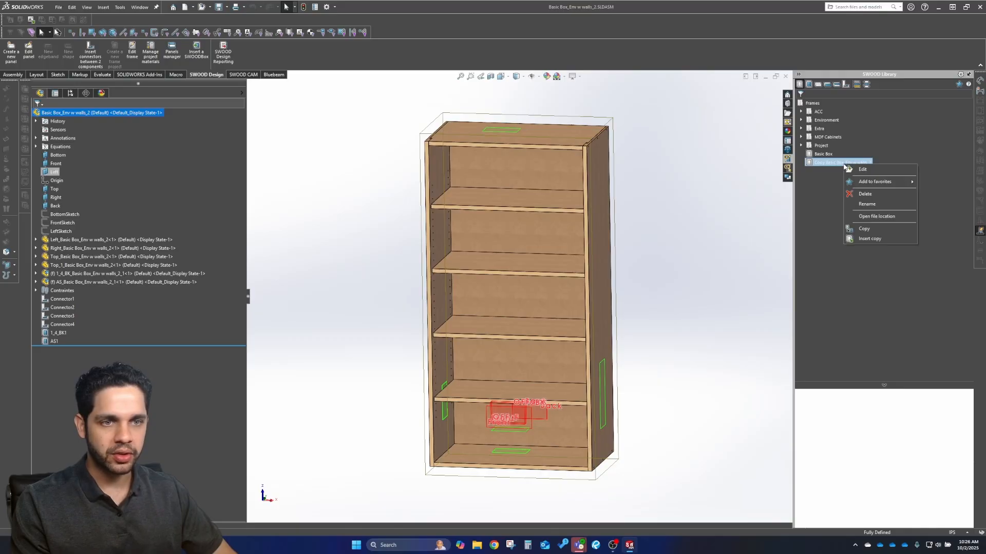
left_click(872, 239)
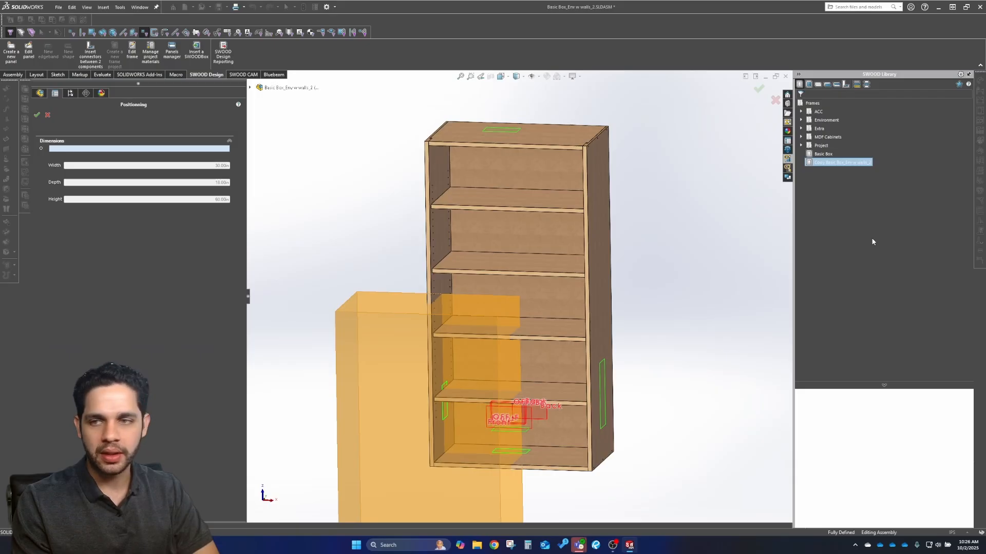
left_click(52, 115)
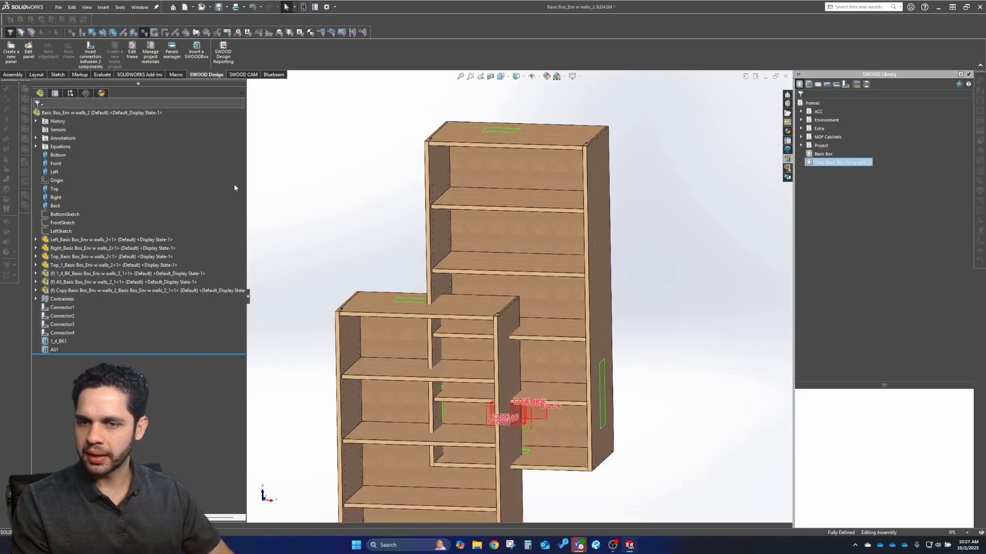
right_click(99, 291)
left_click(175, 416)
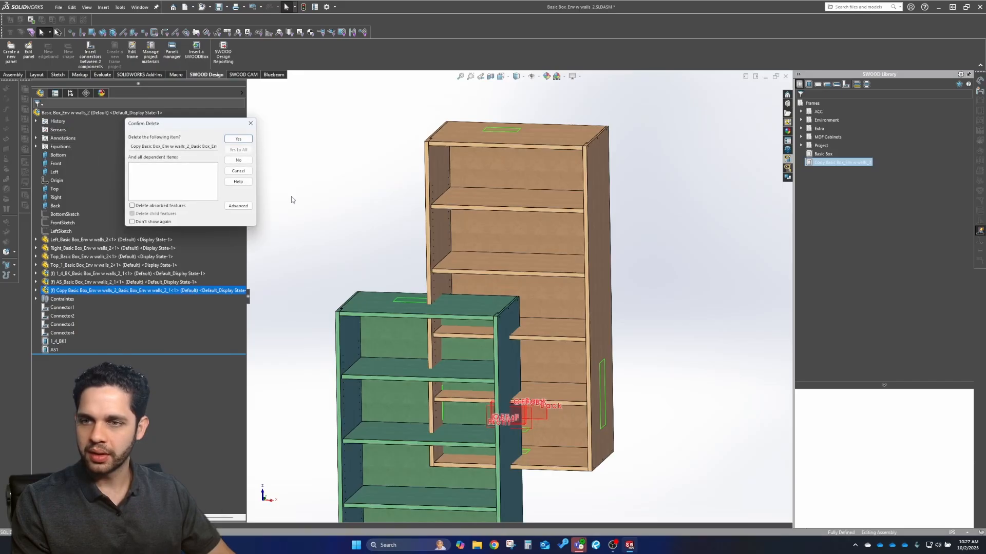
left_click(238, 139)
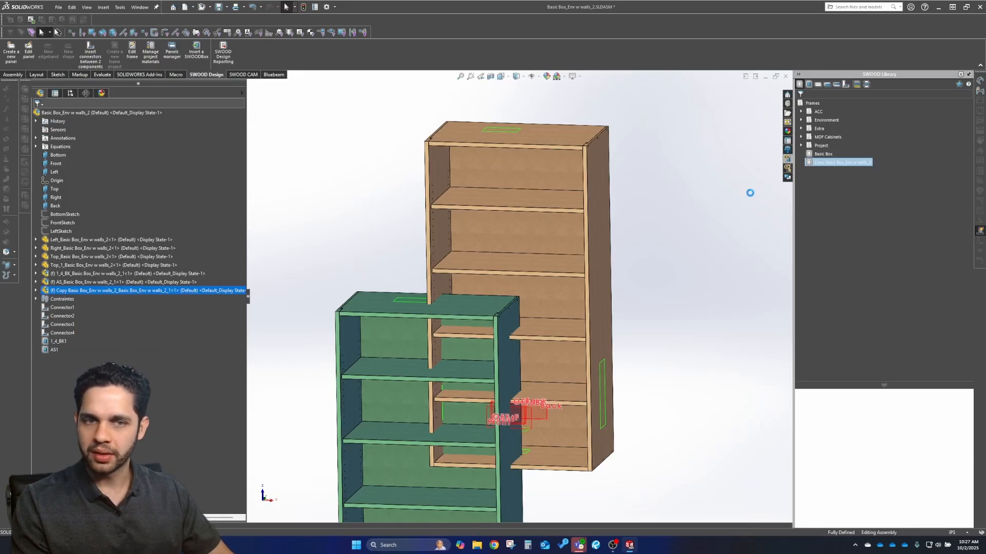
Rename the new library frame as Lower_CAB.
right_click(826, 164)
left_click(847, 200)
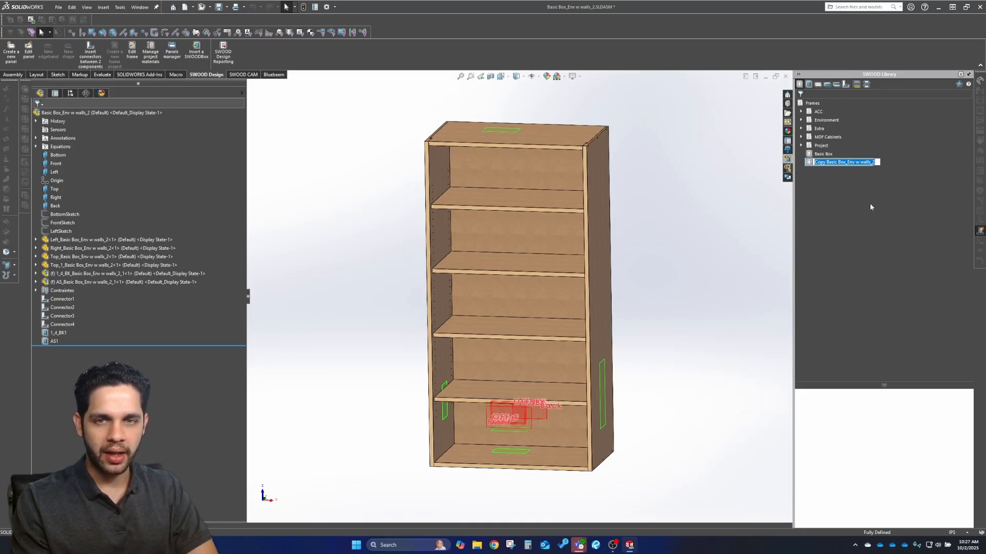
type("Lowe")
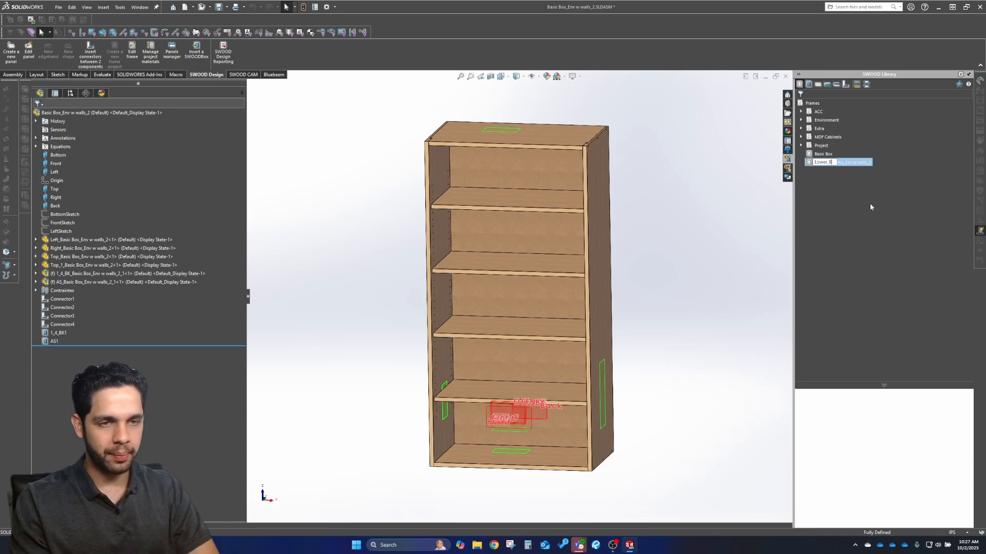
type("r_")
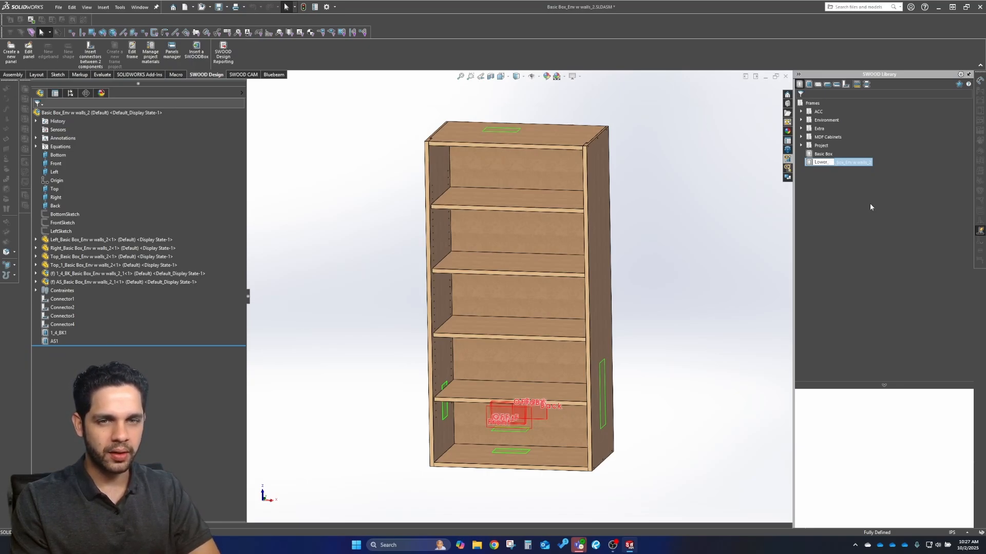
type("CAB")
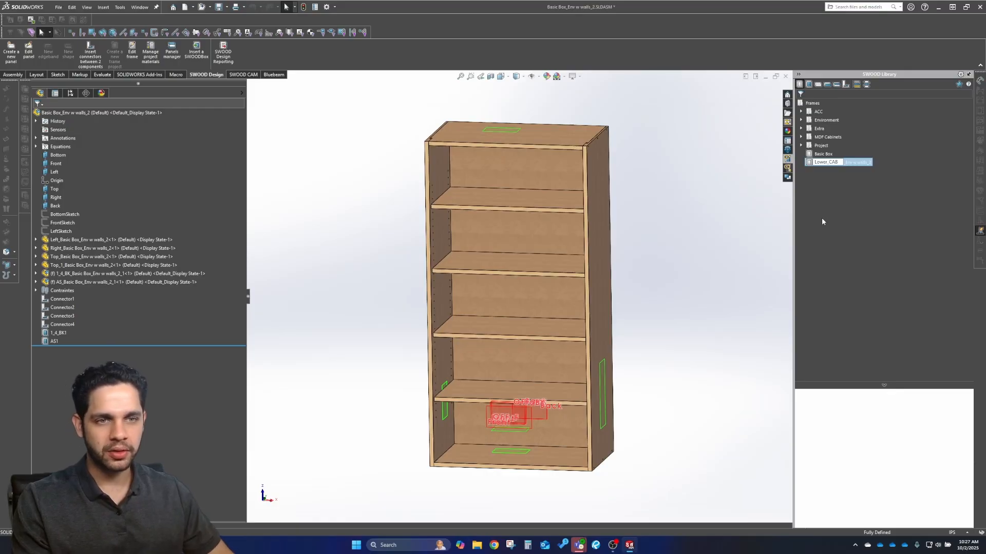
key("Return")
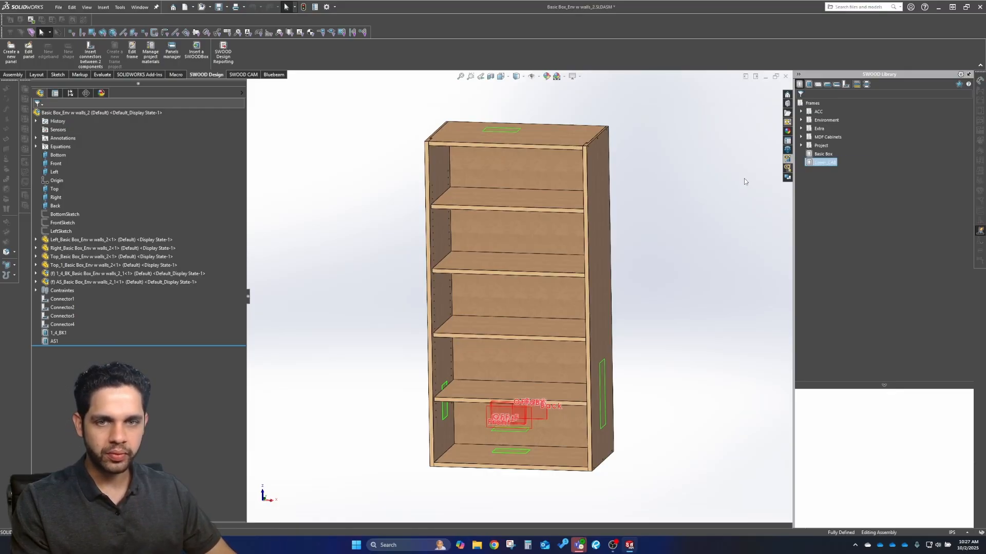
Save the cabinet assembly together with its modified shelf subassembly and close it to return to the room assembly.
key("ctrl+s")
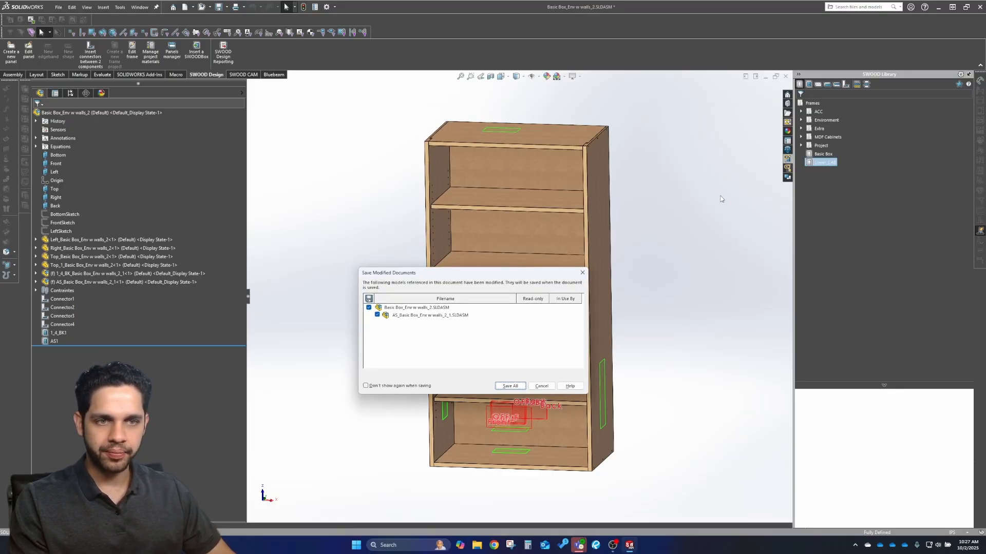
left_click(510, 386)
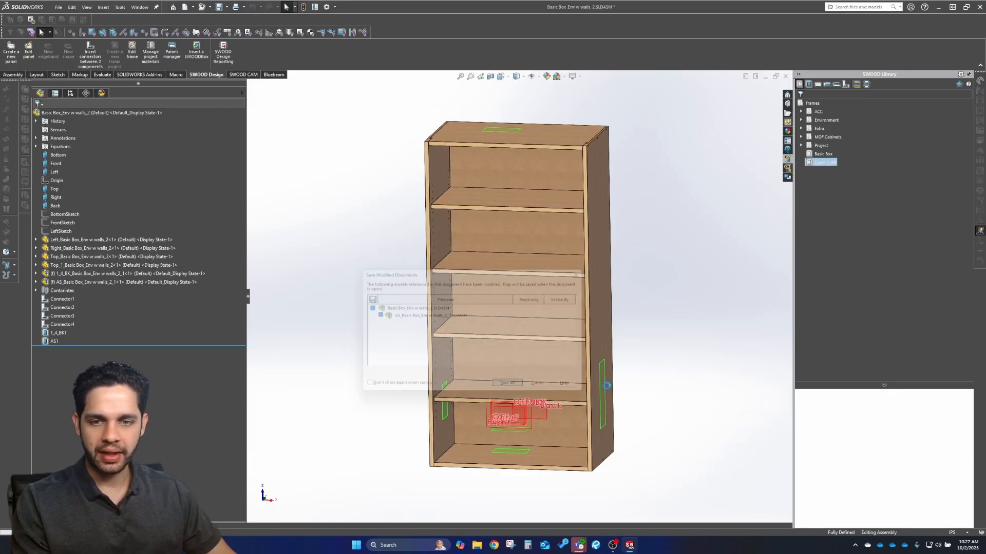
left_click(785, 78)
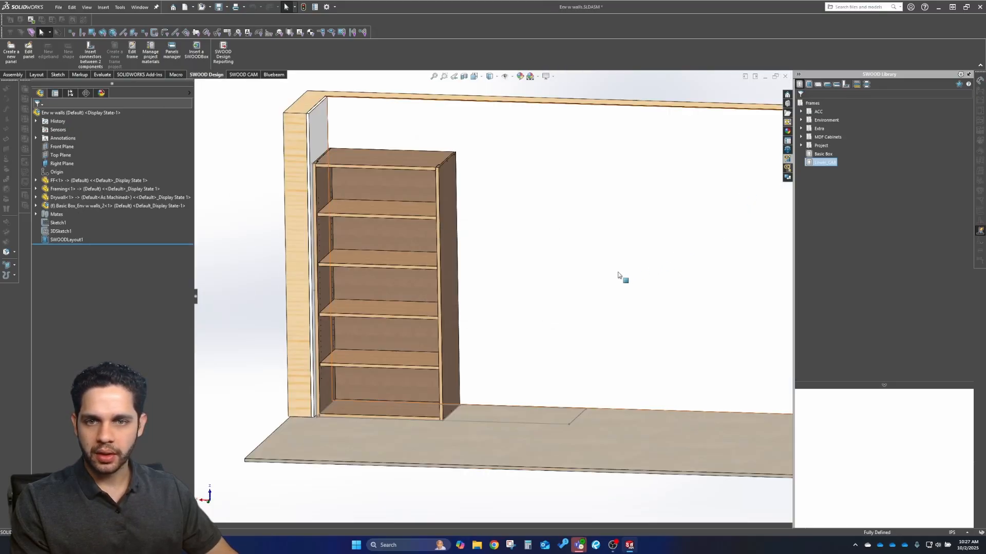
Open the Lower_CAB library frame for editing and look over its left, right and top panels.
right_click(832, 166)
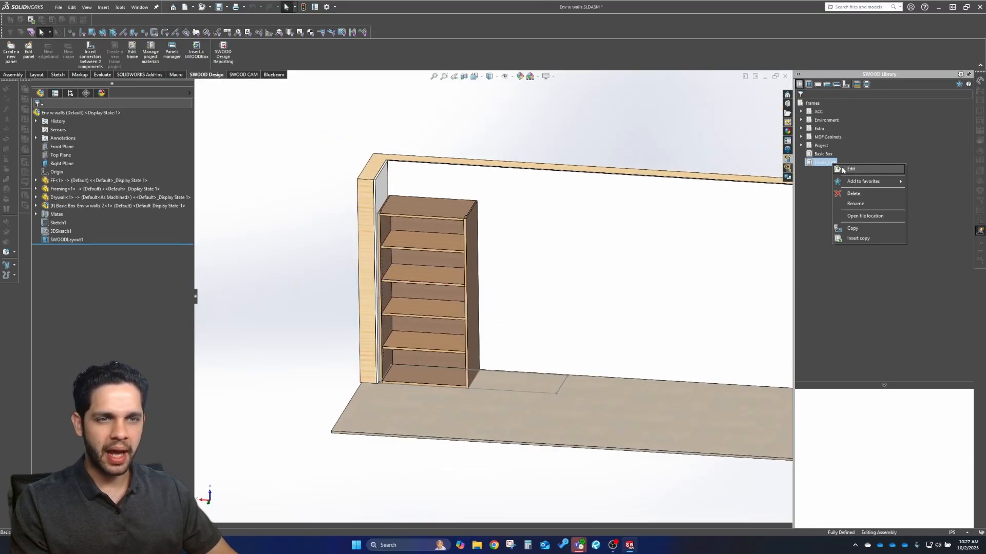
left_click(855, 180)
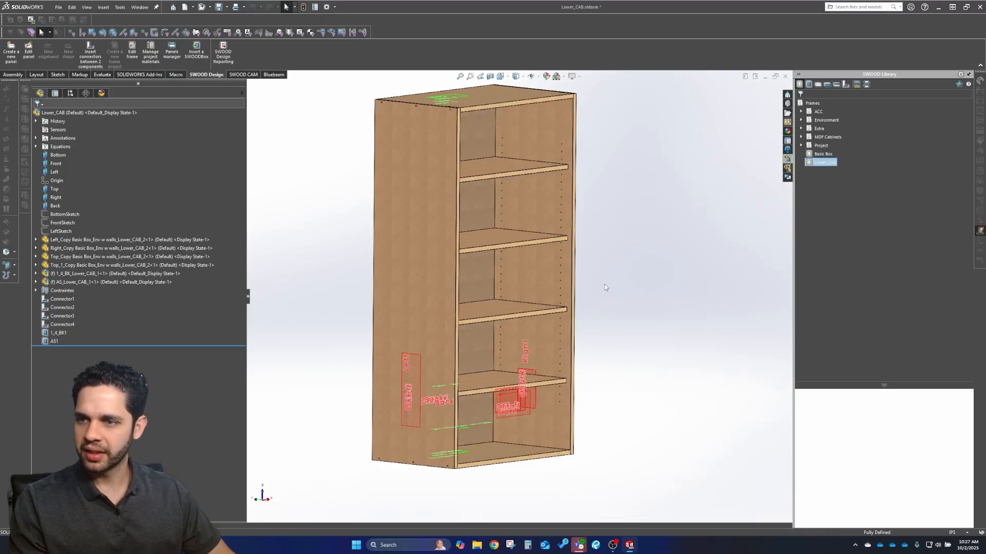
left_click(131, 239)
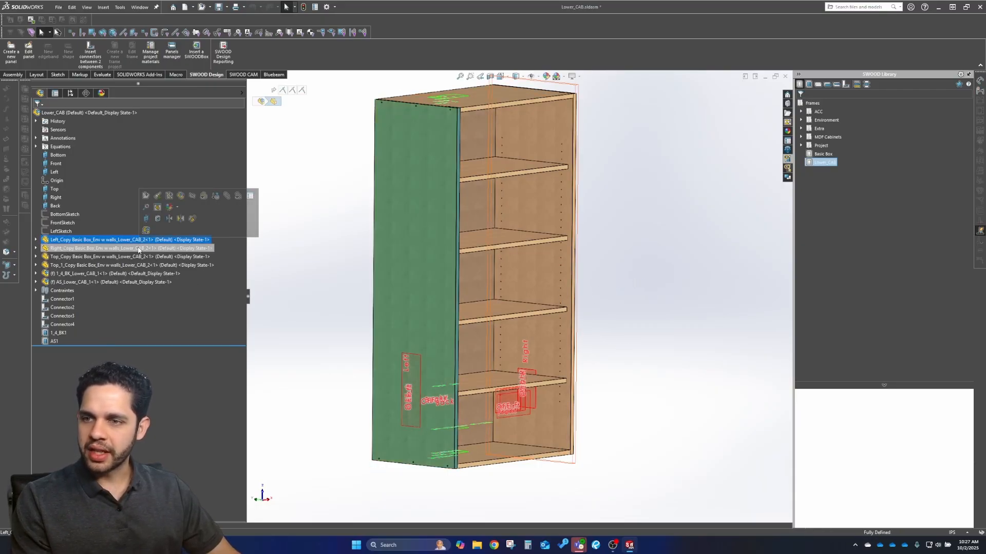
left_click(132, 249)
left_click(139, 257)
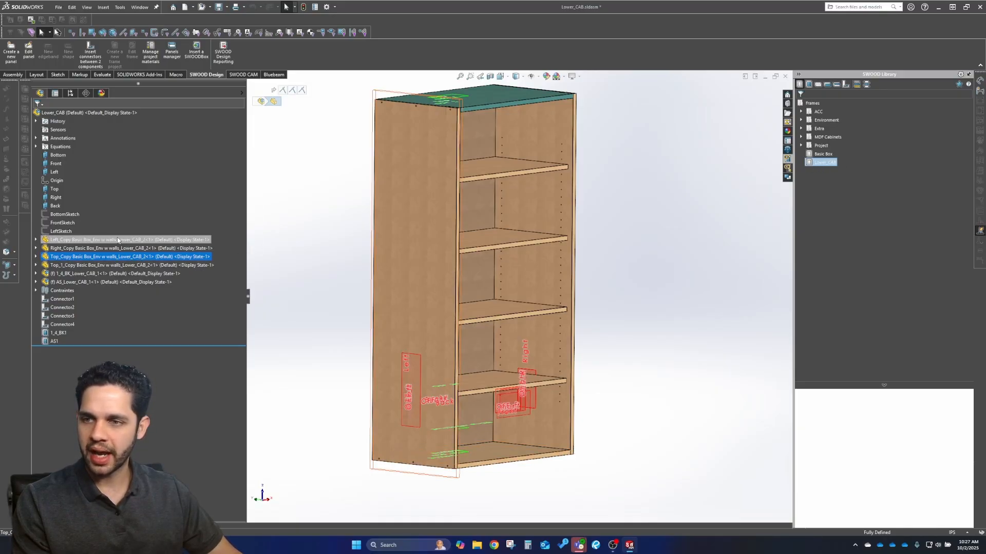
left_click(69, 241)
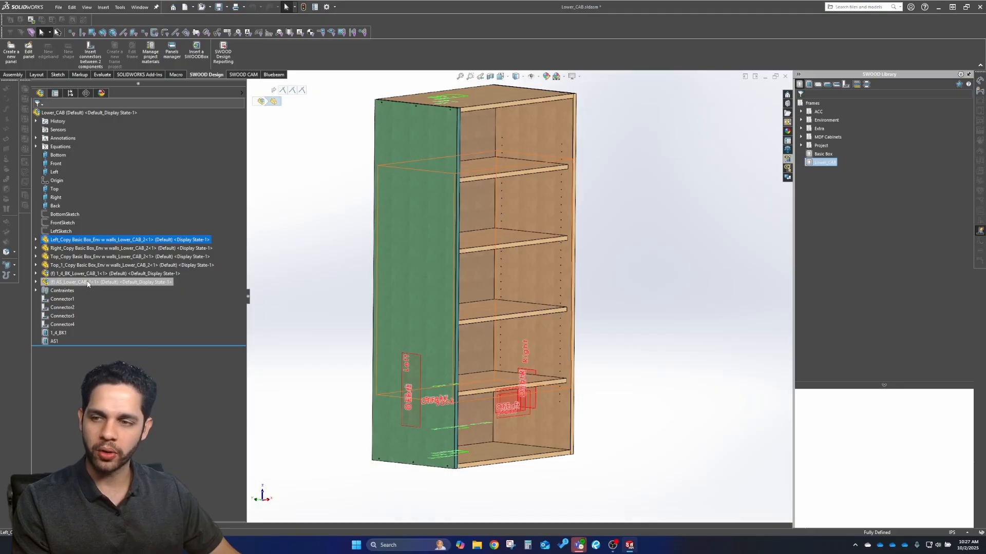
middle_click_drag(646, 194, 655, 222)
left_click(655, 222)
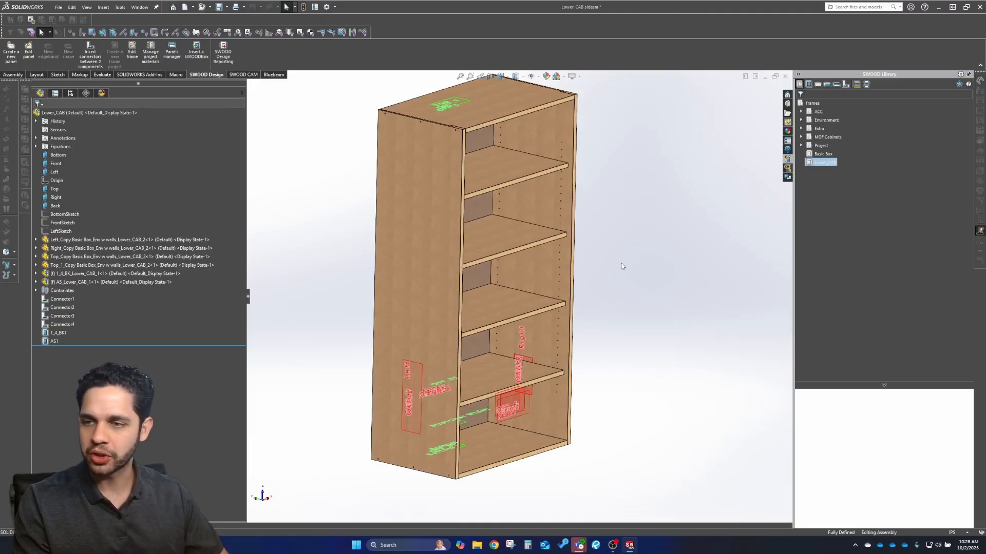
Examine which components form the Lower_CAB frame: the side, top and bottom panels and the contents of the 1_4_BK back subassembly.
left_click(103, 240)
left_click(108, 248)
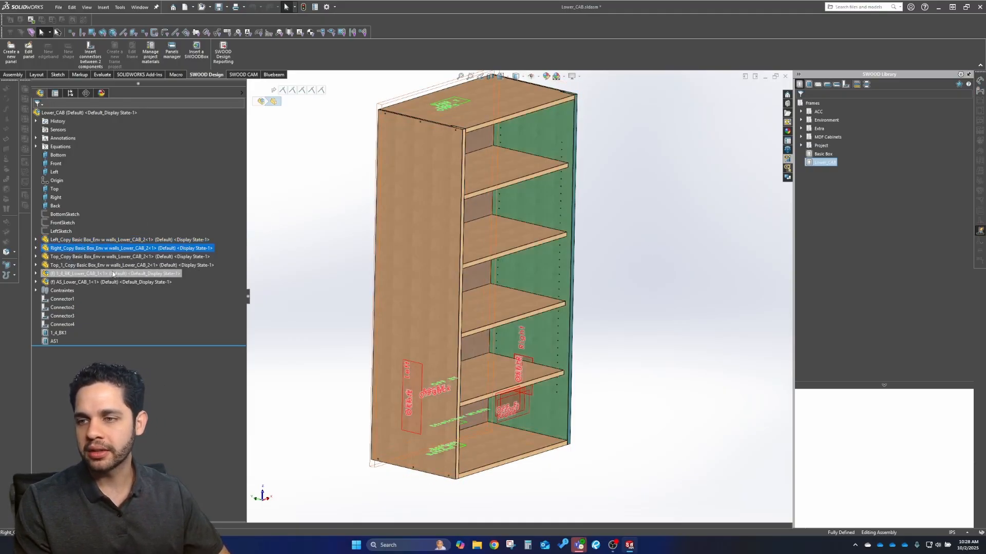
left_click(92, 240)
left_click(79, 248)
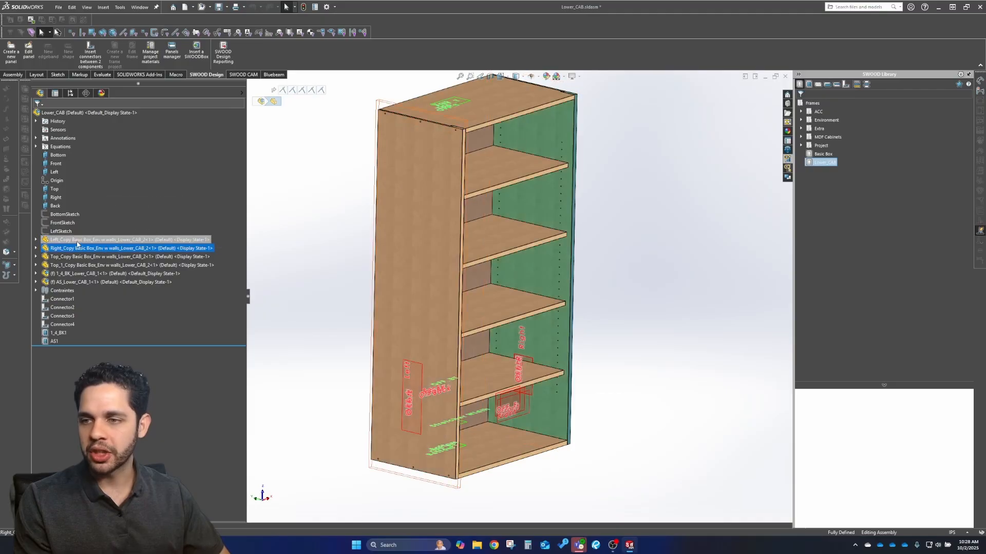
left_click(77, 240)
left_click(78, 248)
left_click(78, 256)
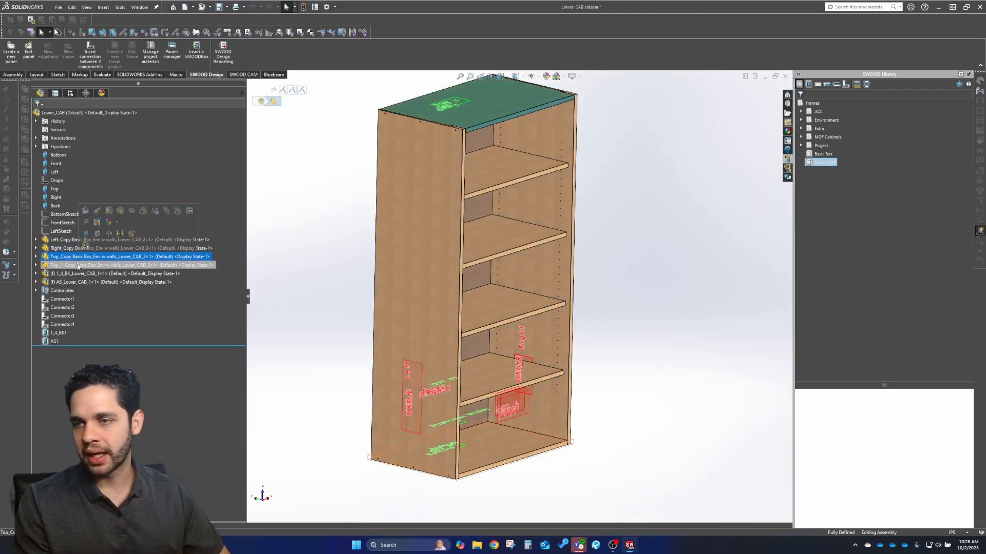
left_click(78, 265)
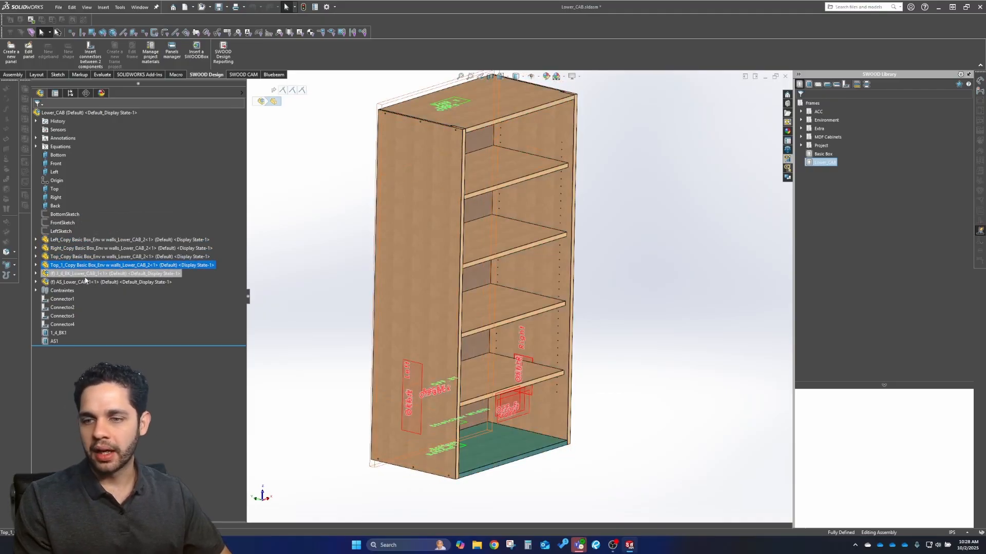
left_click(82, 274)
left_click(37, 275)
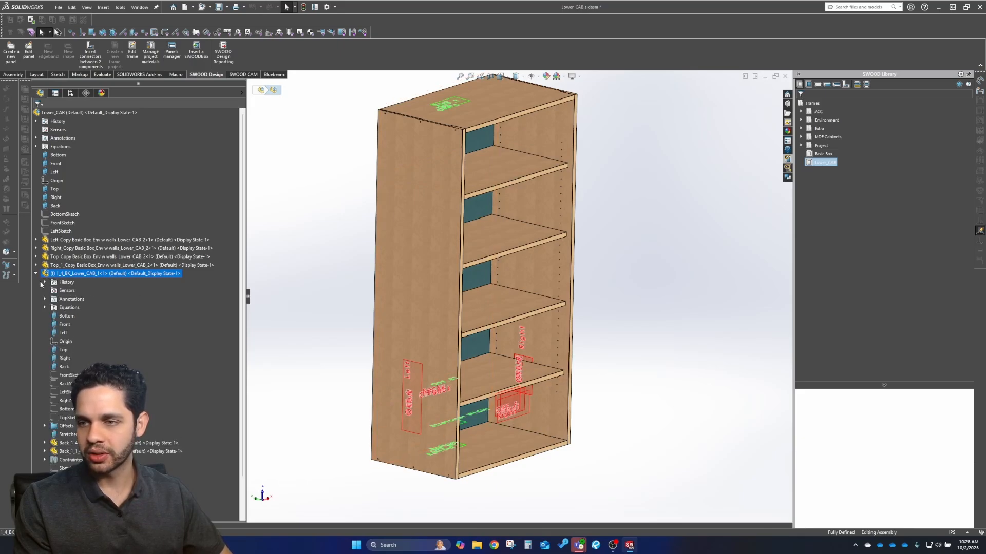
left_click(36, 274)
left_click(333, 273)
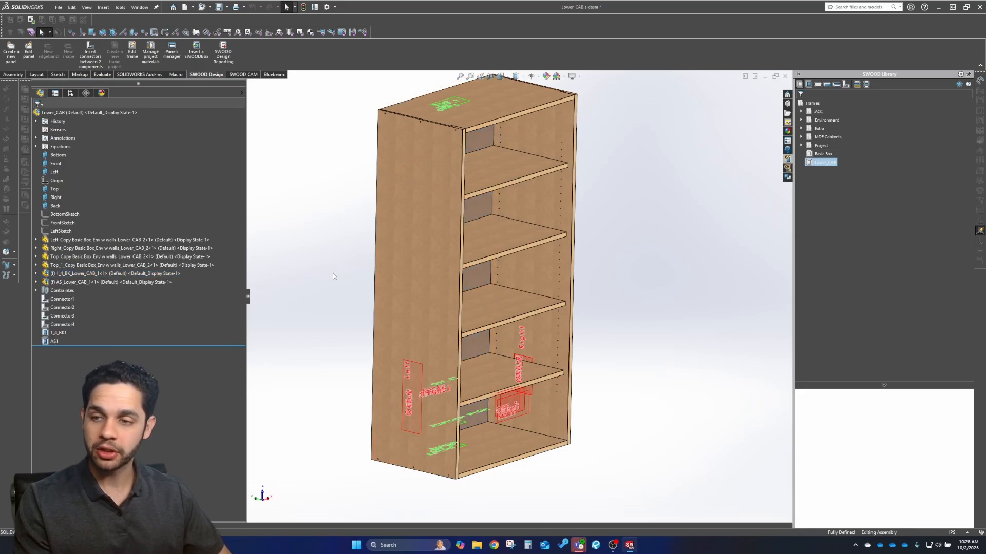
scroll(332, 273, "up", 2)
middle_click_drag(378, 257, 394, 255)
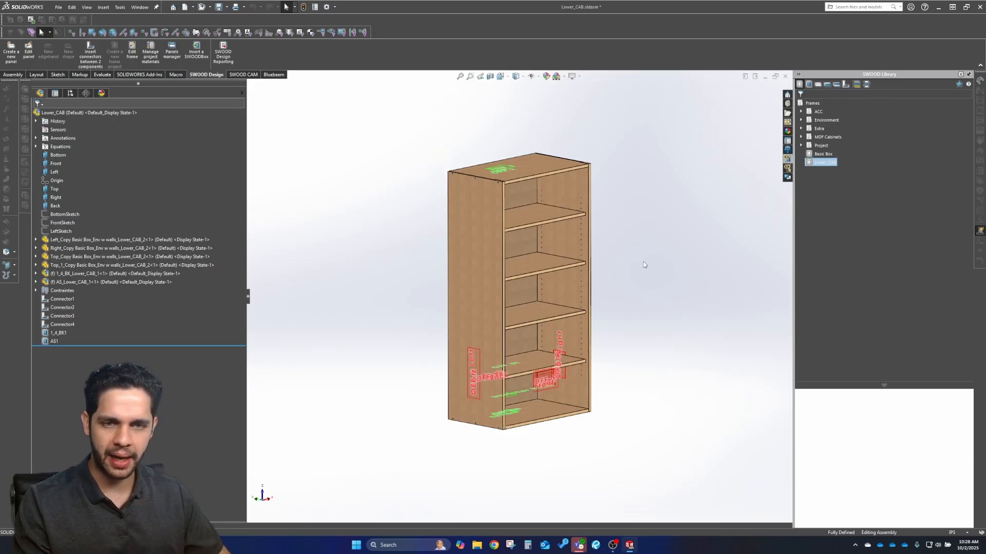
Save the edited Lower_CAB library frame and close it to return to the Env w walls room assembly.
key("ctrl+s")
key("Return")
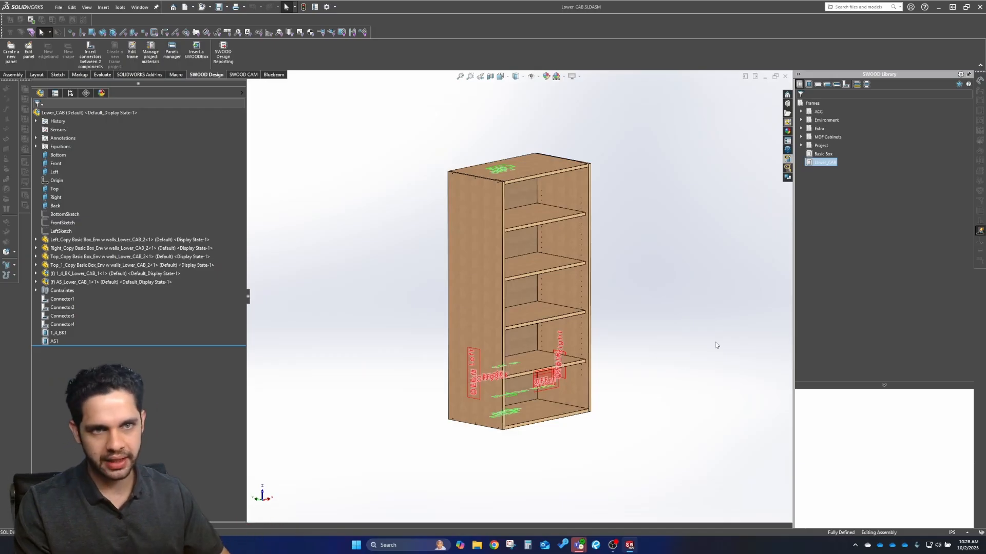
Insert a copy of the Lower_CAB frame beside the tall cabinet, fitting its width and depth to the floor layout points and its height to the mid-height wall point.
middle_click_drag(566, 279, 502, 310)
scroll(482, 343, "down", 3)
scroll(482, 348, "up", 1)
middle_click_drag(475, 350, 470, 382)
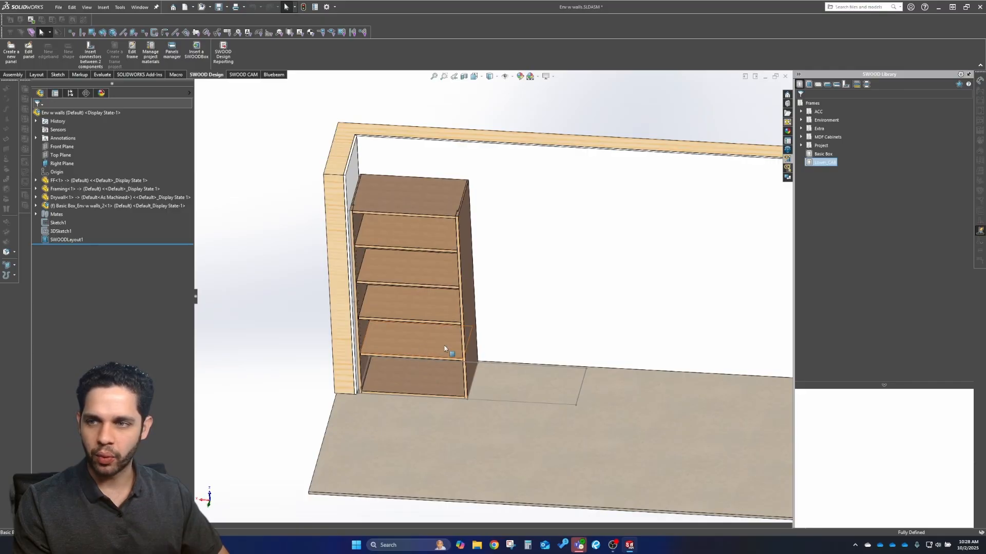
middle_click_drag(447, 351, 503, 316)
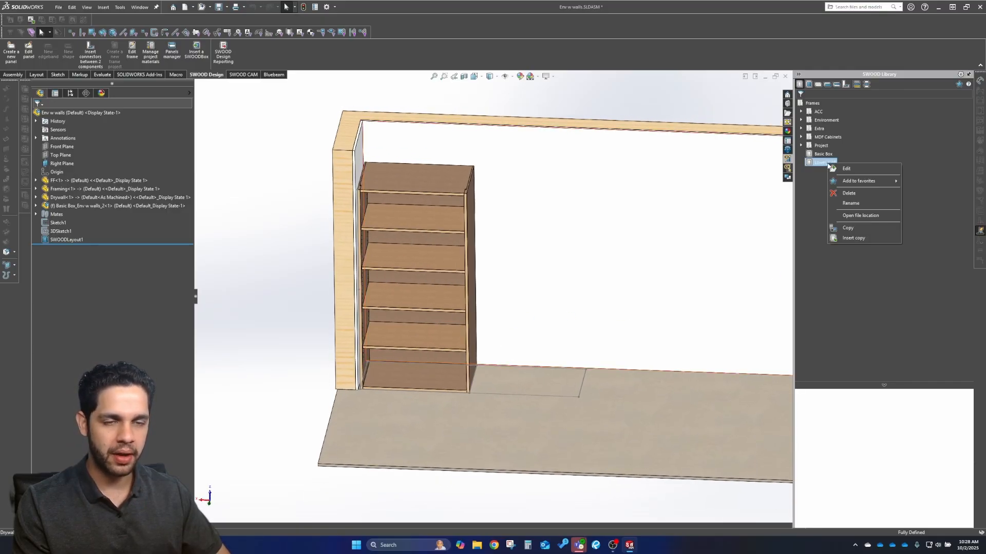
left_click(852, 239)
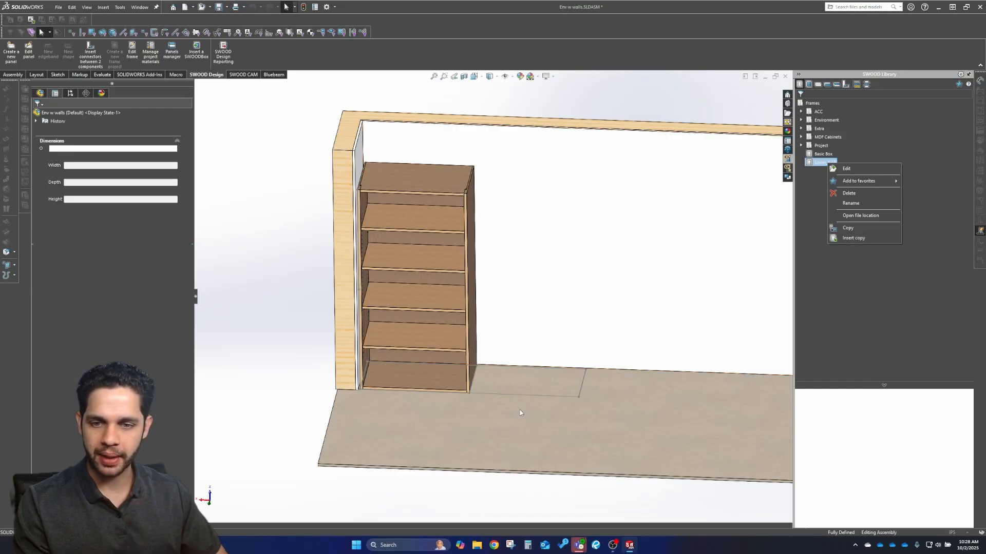
left_click(468, 395)
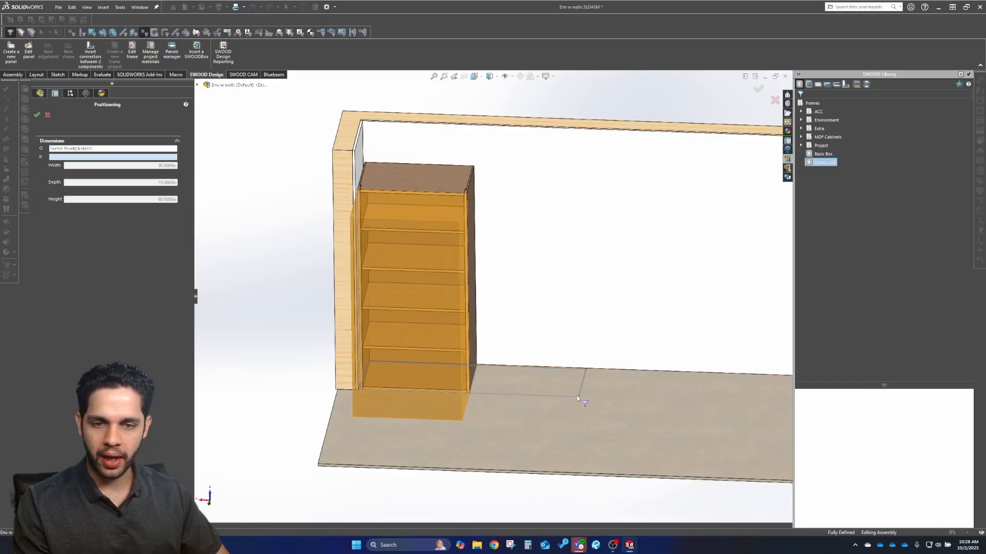
left_click(578, 397)
left_click(586, 370)
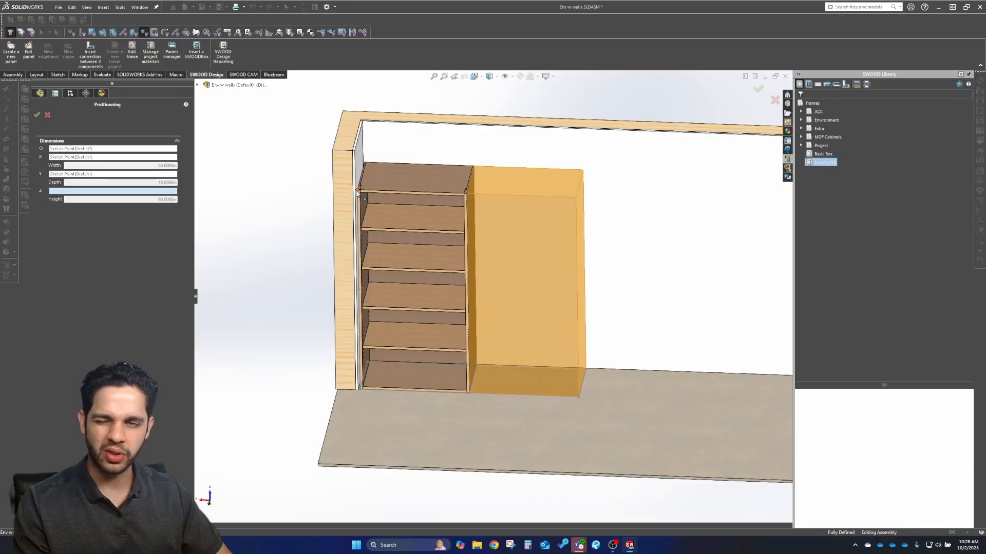
left_click(357, 288)
middle_click_drag(534, 358, 523, 296)
left_click(36, 114)
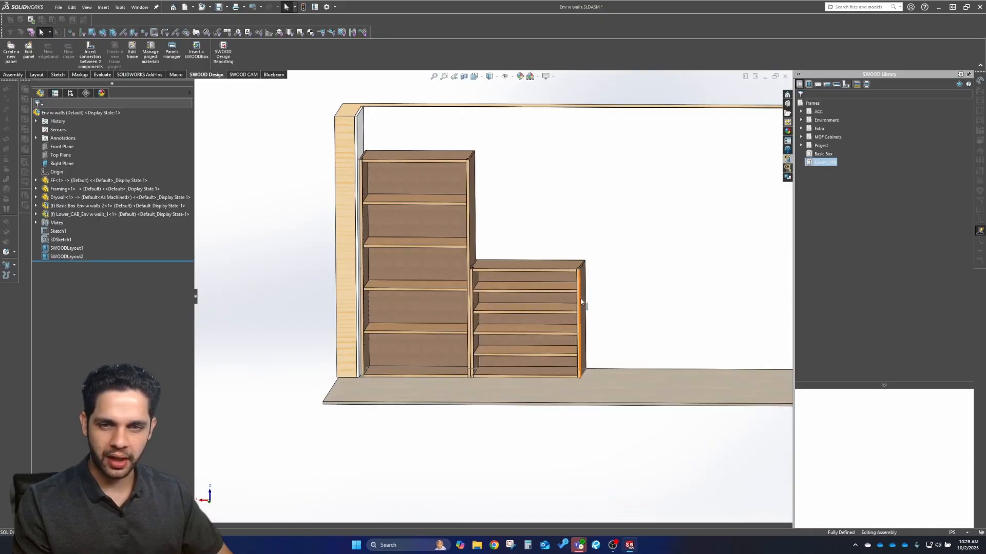
Examine the inserted lower cabinet beside the tall one, checking its fit, shelf spacing, side panels and top from several angles.
scroll(550, 324, "down", 5)
middle_click_drag(510, 300, 631, 330)
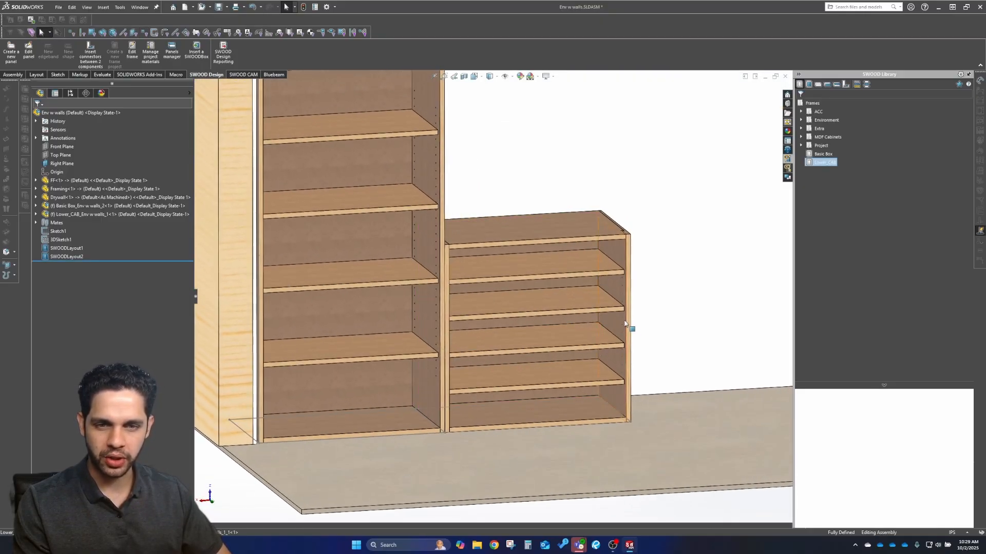
scroll(632, 298, "down", 5)
scroll(533, 231, "up", 2)
middle_click_drag(569, 259, 458, 268)
scroll(462, 257, "up", 1)
middle_click_drag(402, 152, 433, 199)
scroll(447, 241, "down", 6)
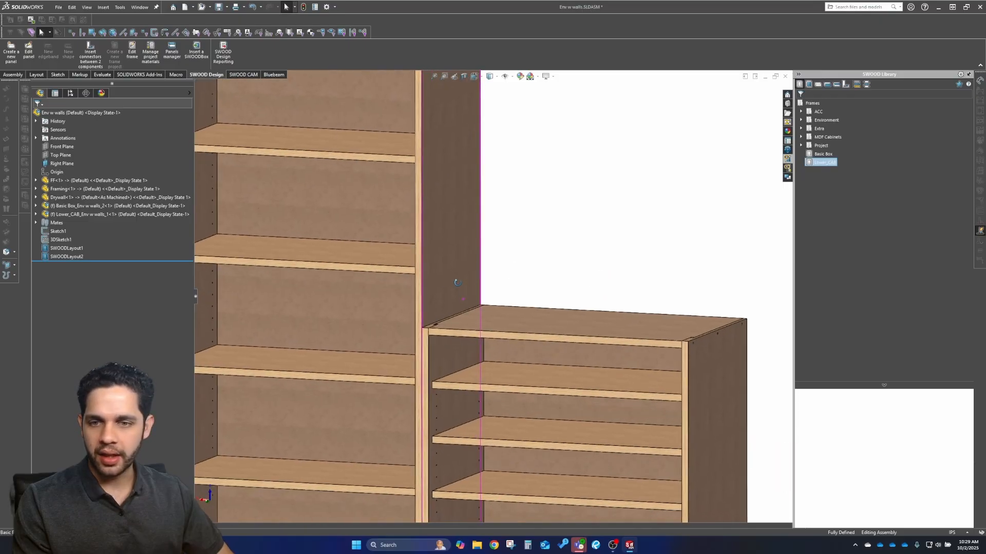
scroll(560, 375, "up", 5)
middle_click_drag(560, 375, 681, 378)
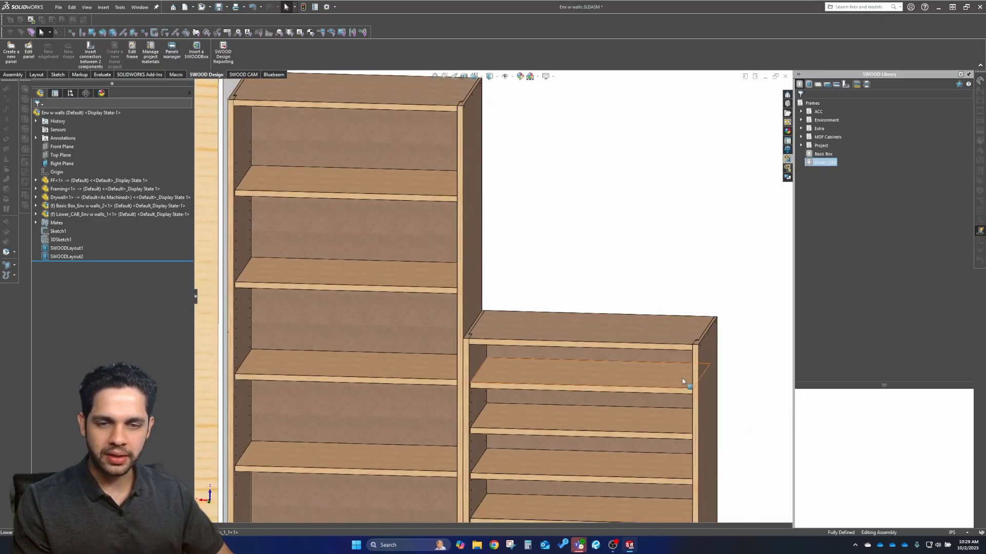
scroll(595, 410, "up", 1)
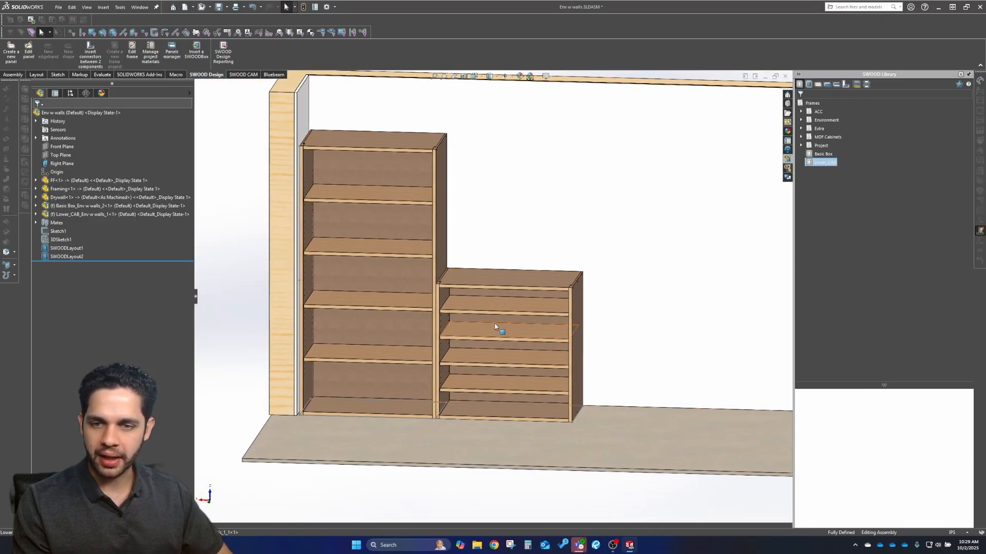
scroll(396, 176, "down", 3)
scroll(395, 176, "down", 1)
scroll(507, 276, "up", 3)
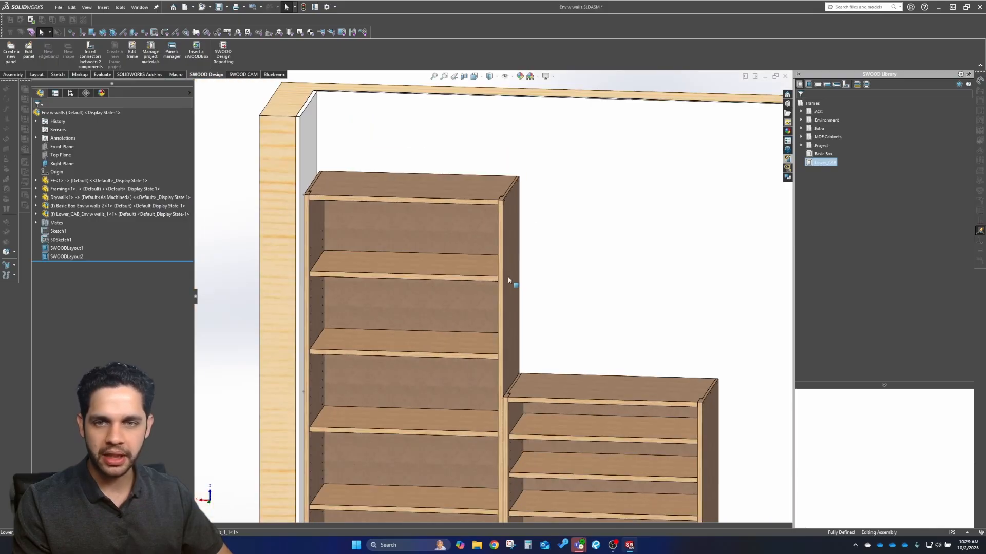
middle_click_drag(507, 276, 488, 302)
scroll(498, 401, "down", 4)
scroll(498, 400, "up", 4)
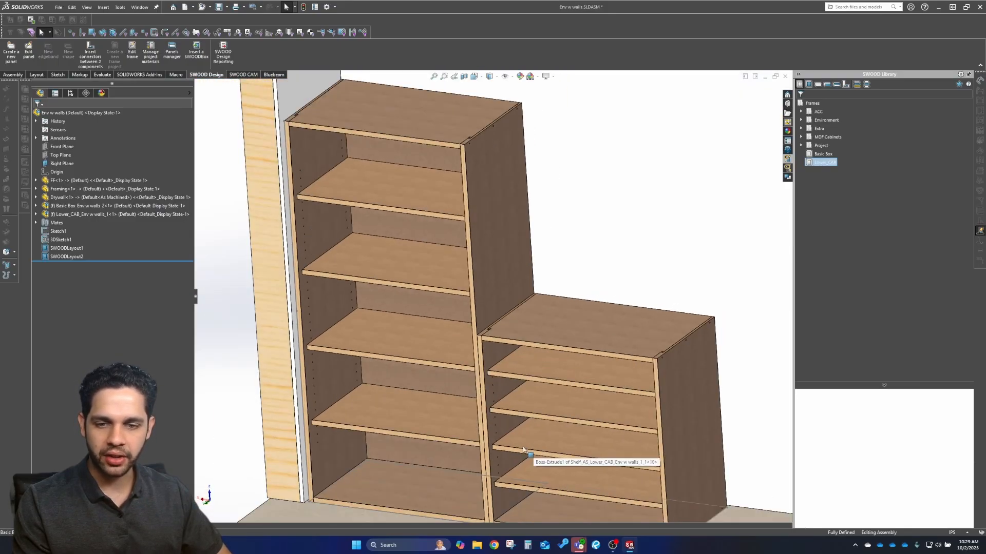
middle_click_drag(498, 401, 561, 438)
scroll(508, 424, "up", 3)
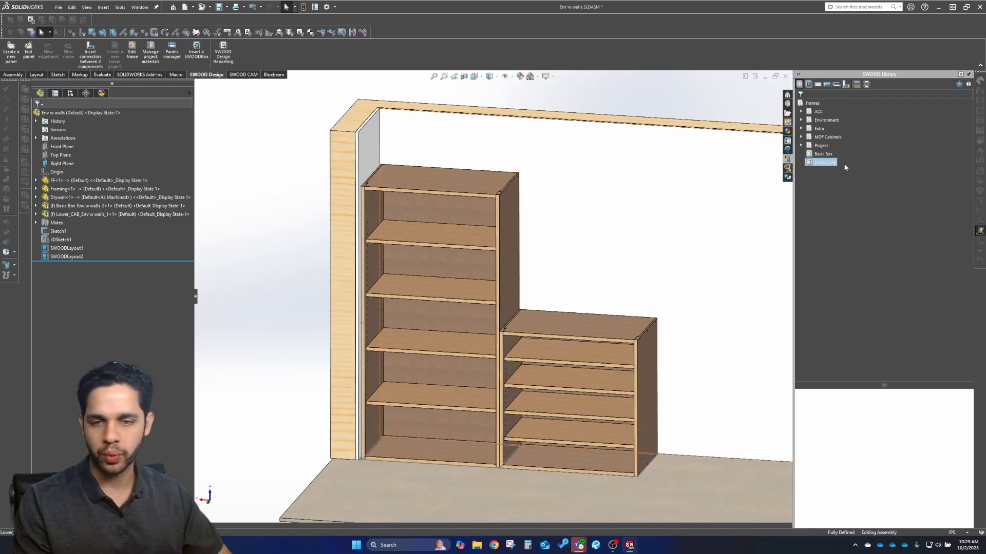
scroll(564, 320, "up", 3)
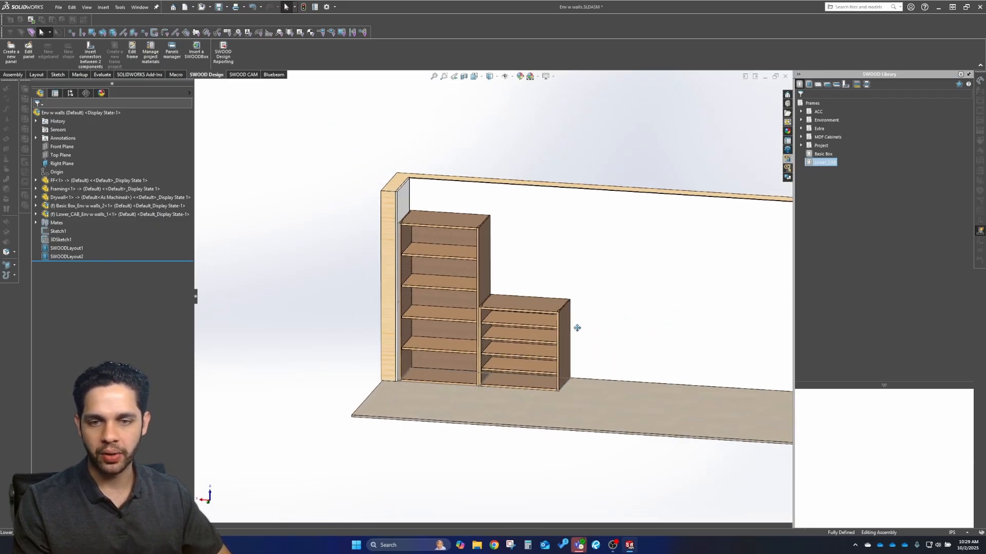
mouse_move(576, 328)
middle_mouse_down()
mouse_move(566, 344)
mouse_move(558, 319)
mouse_move(561, 328)
middle_mouse_up()
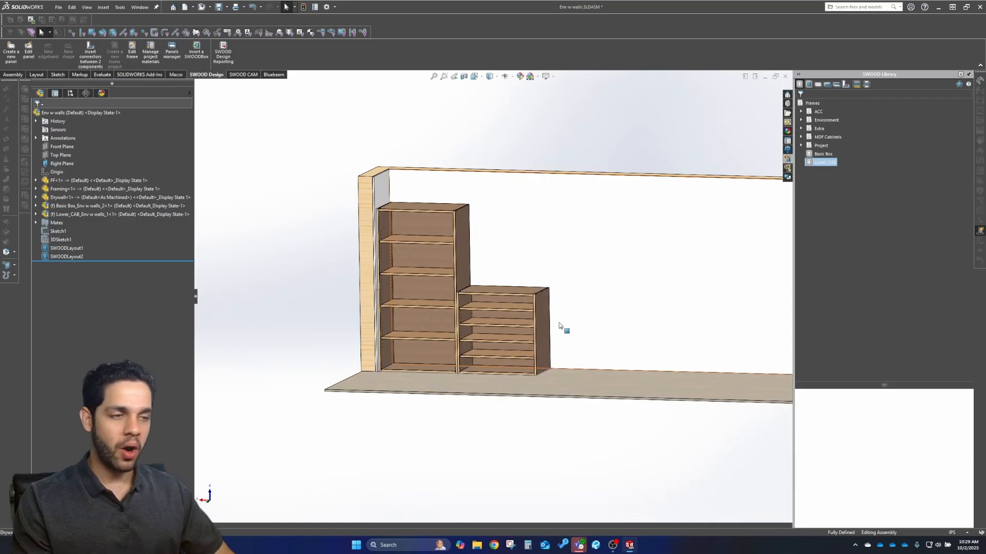